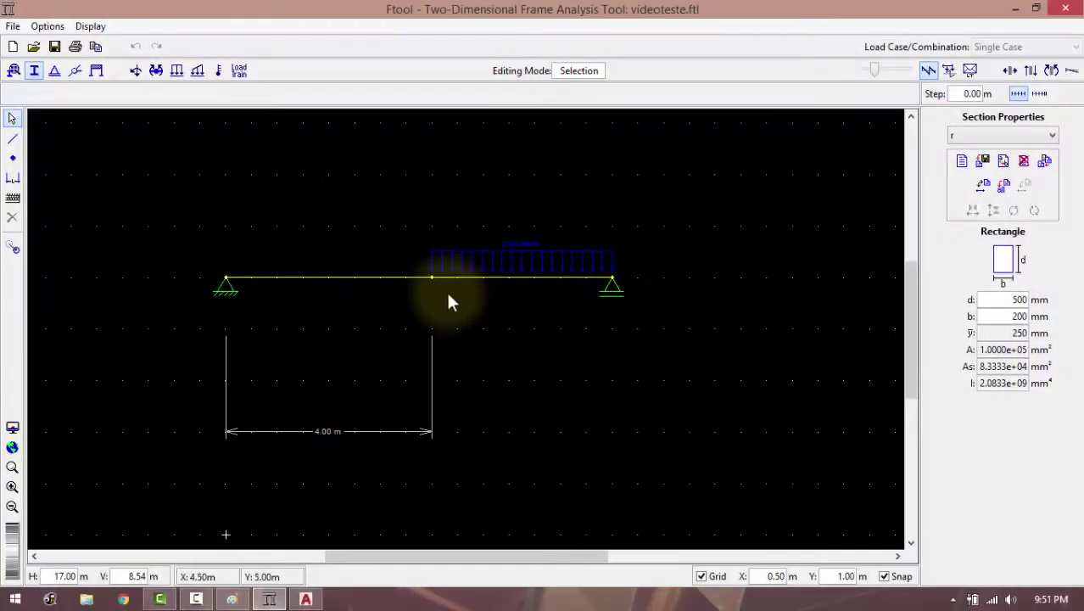
Step: Display the beam's bending moment diagram, adjust its scale, then hide it again
mouse_move(517, 323)
middle_down()
mouse_move(537, 347)
mouse_move(518, 341)
middle_up()
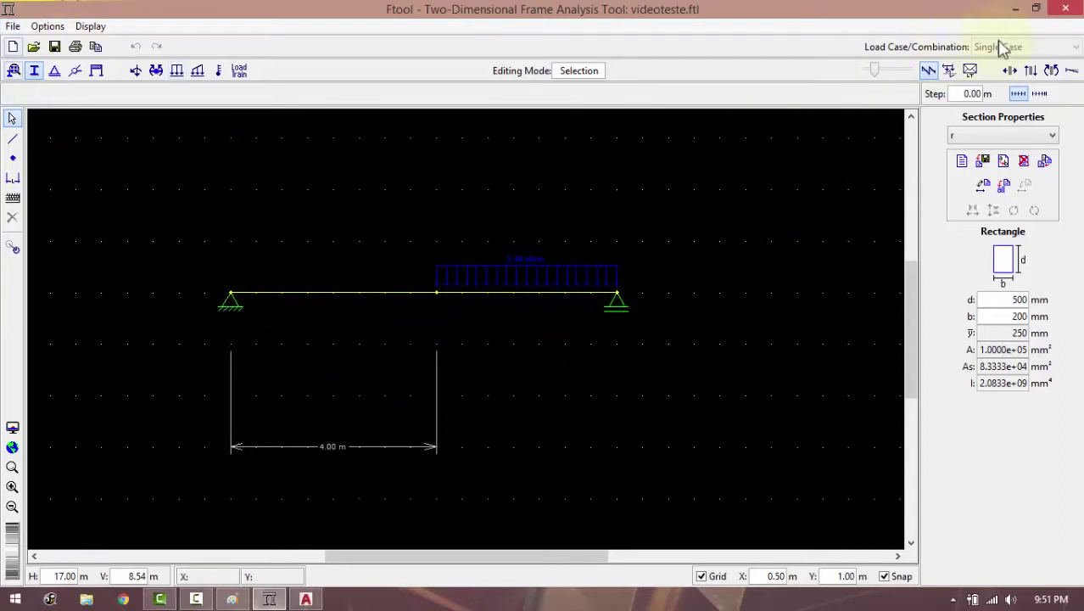
click(1051, 71)
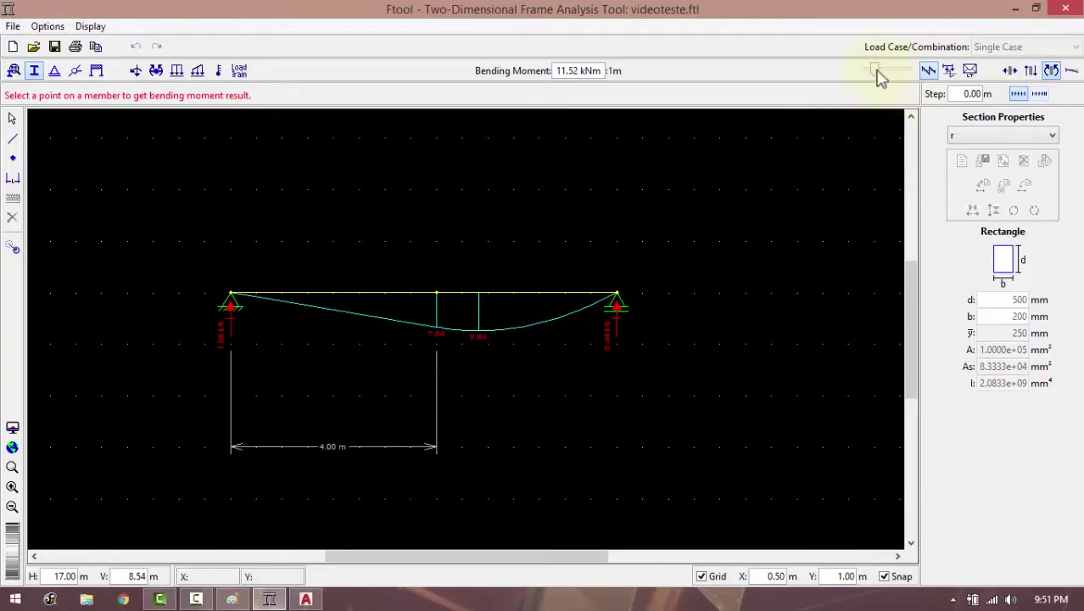
drag(880, 76, 880, 81)
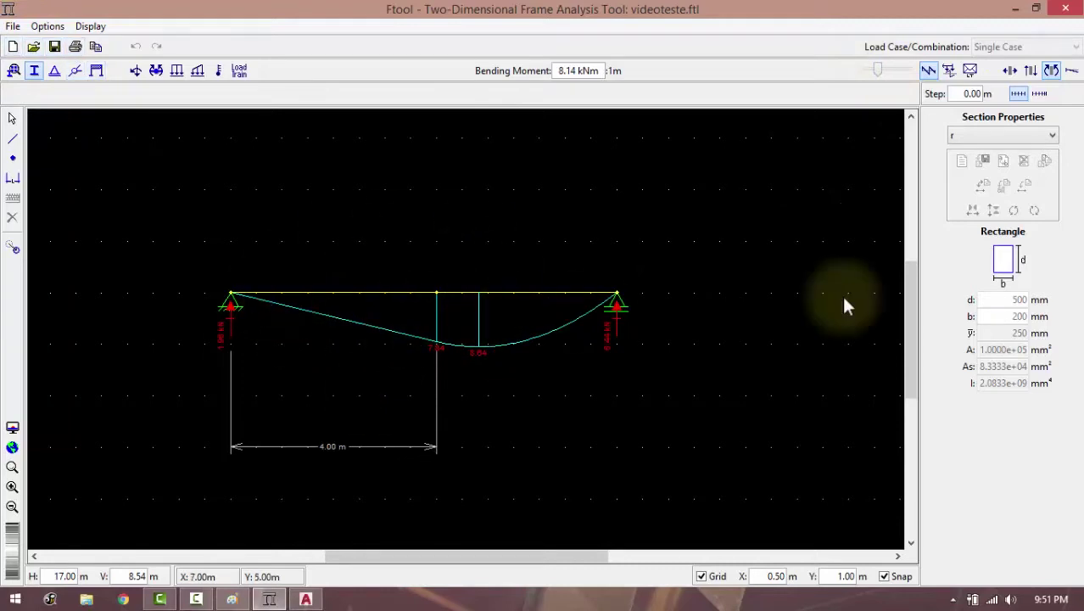
click(11, 118)
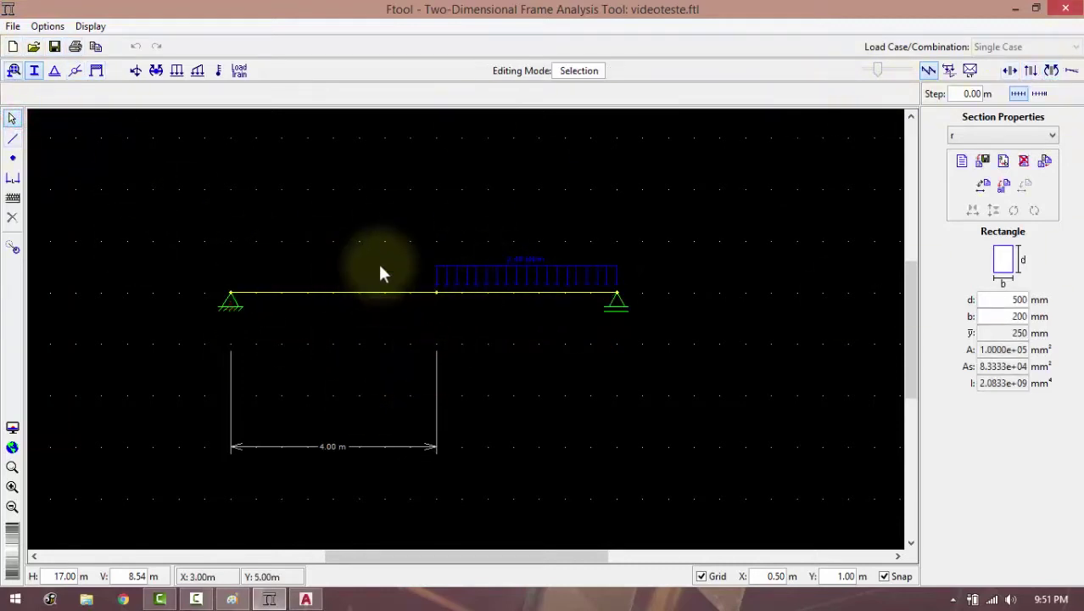
Step: Export the screen as videoteste.dxf on the Desktop, replacing the existing file
click(13, 26)
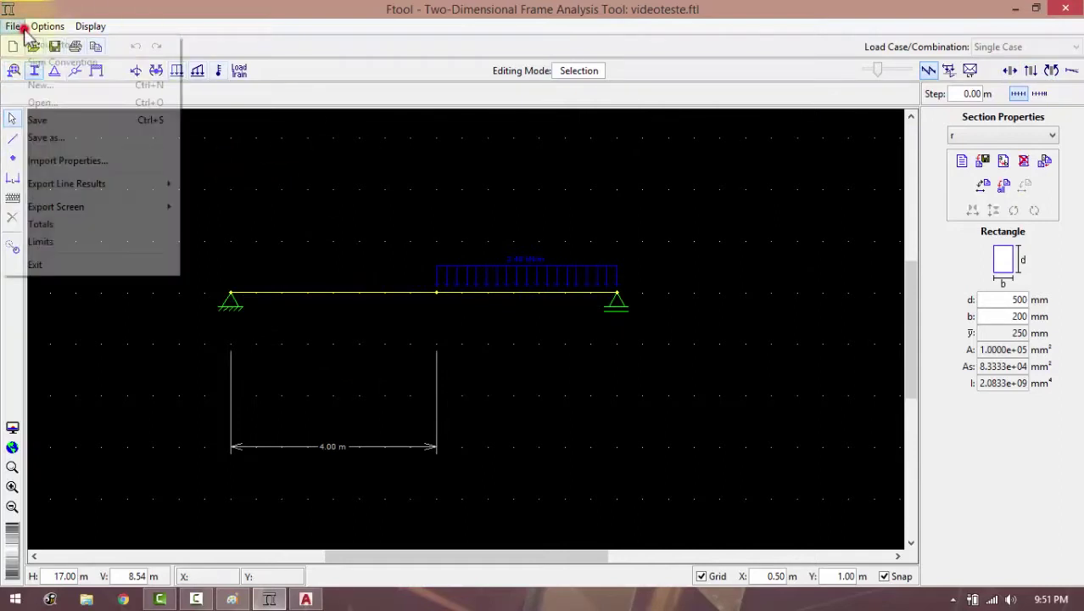
mouse_move(56, 206)
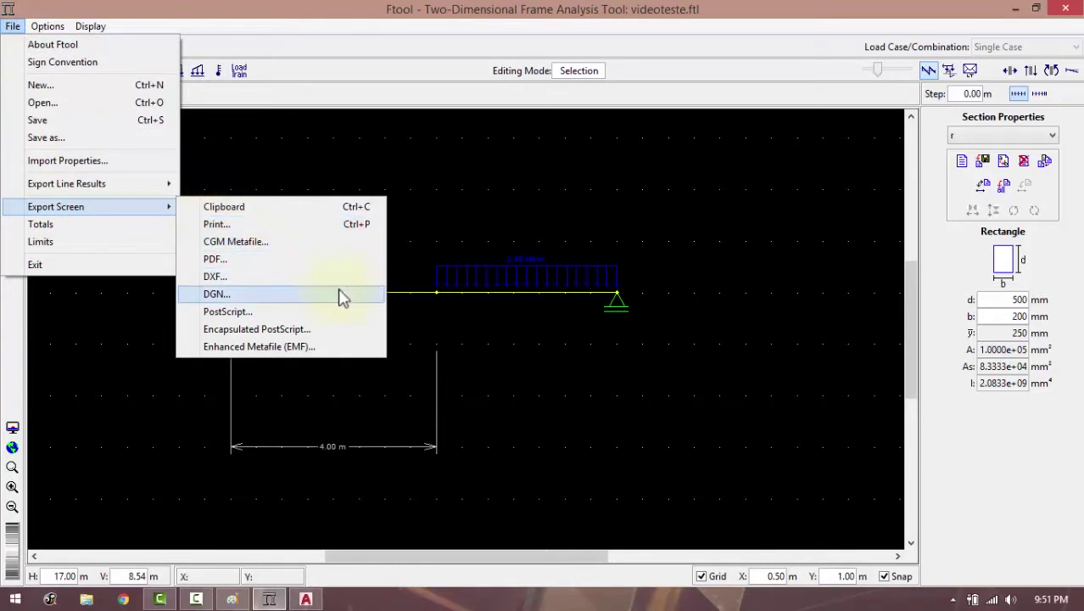
click(234, 278)
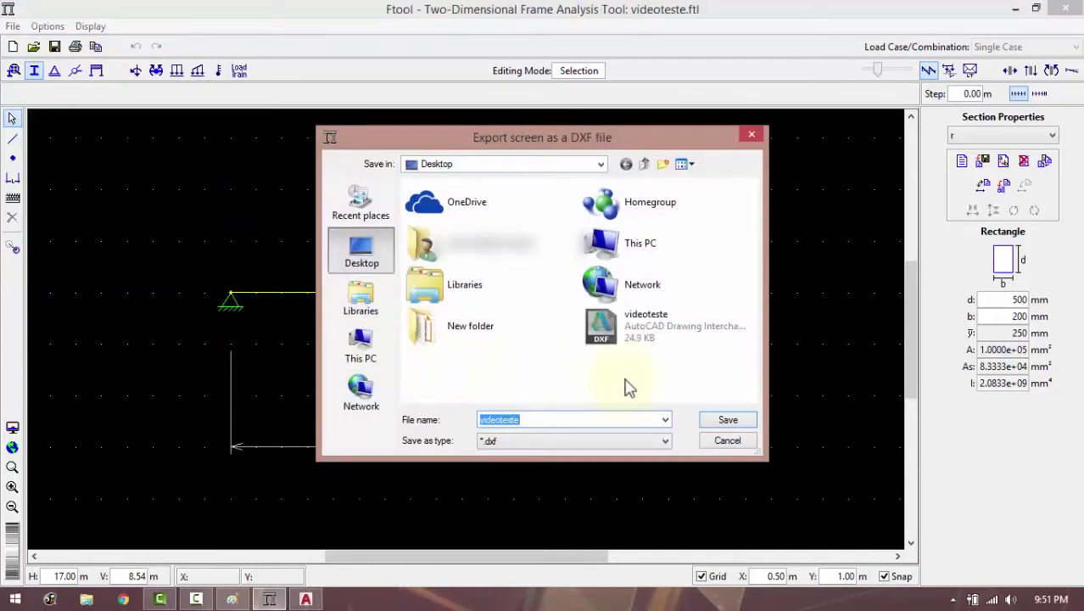
click(638, 327)
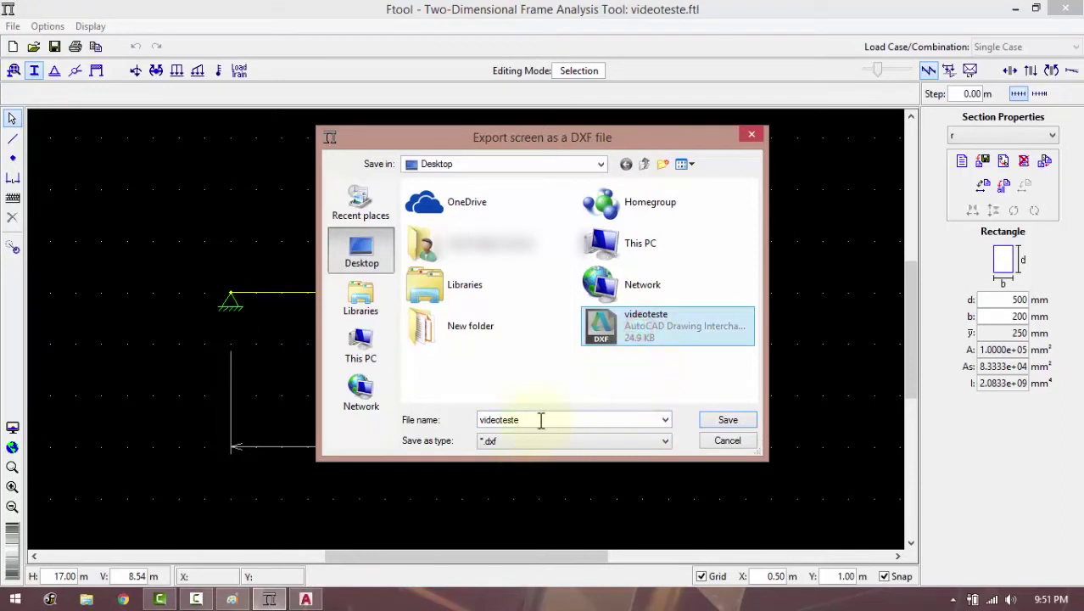
double_click(573, 420)
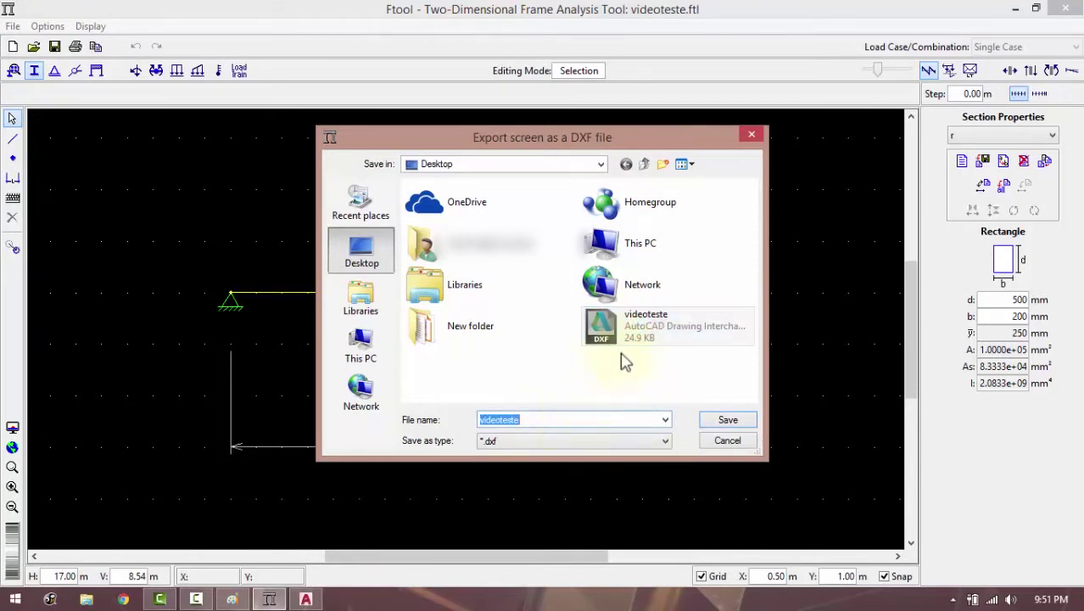
click(644, 330)
click(726, 420)
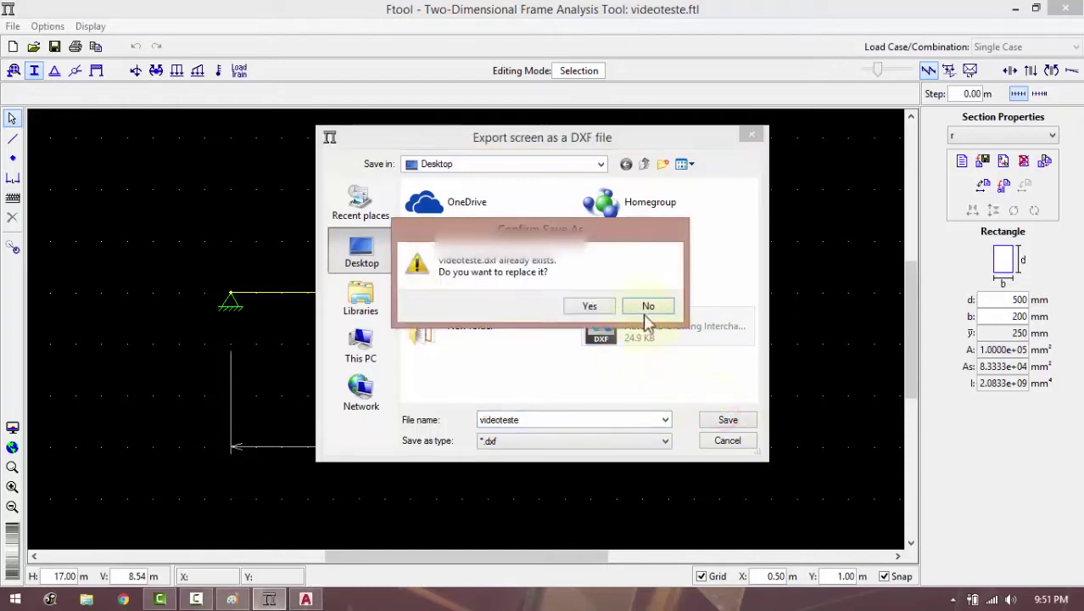
click(579, 307)
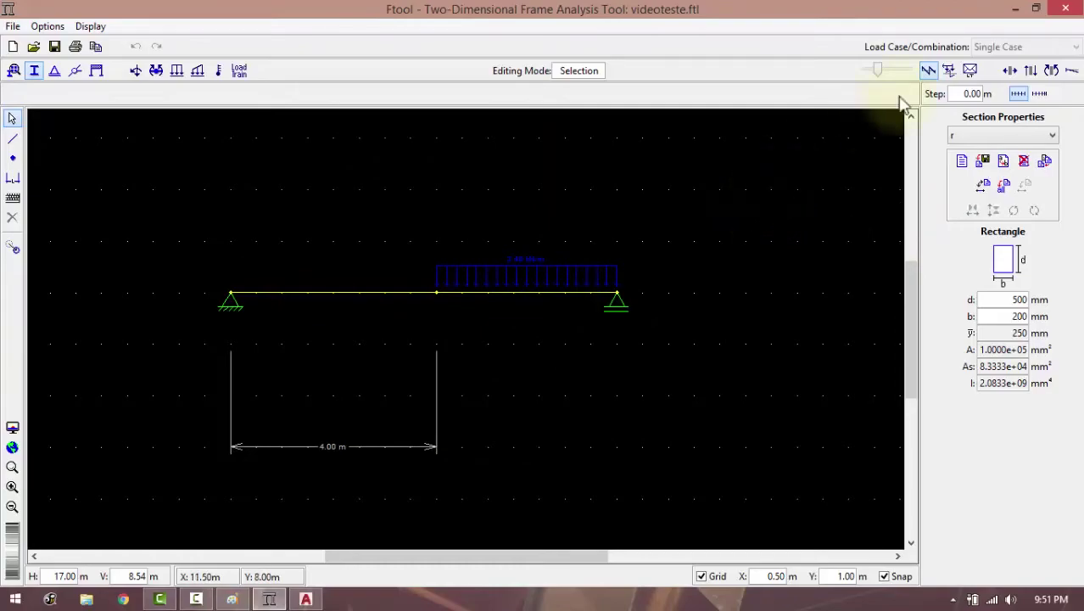
Step: Minimize Ftool and AutoCAD, then refresh the desktop to show the new file
click(1015, 8)
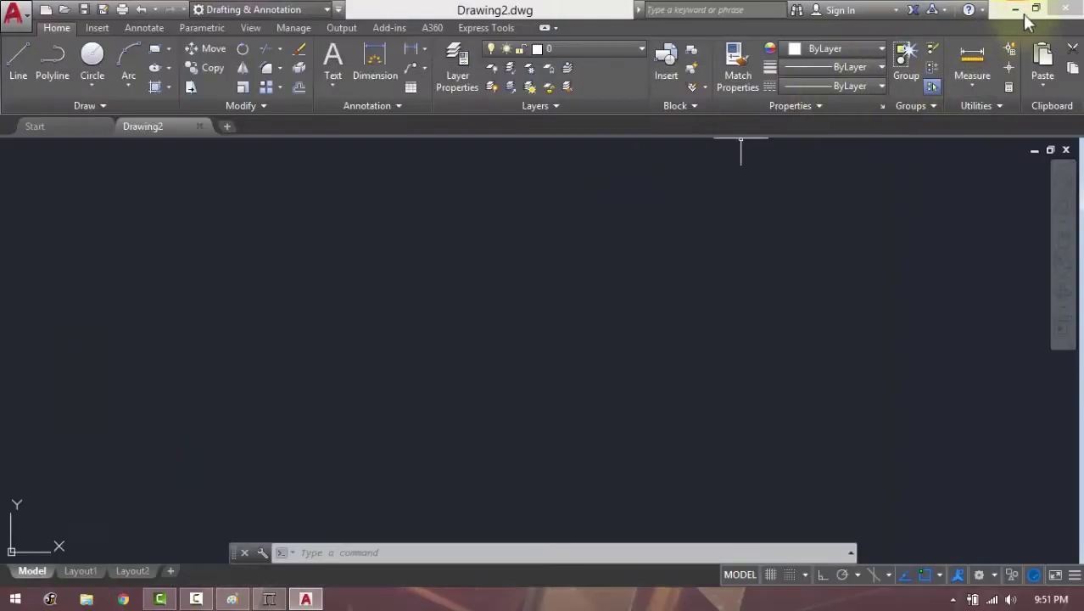
click(1016, 9)
right_click(167, 148)
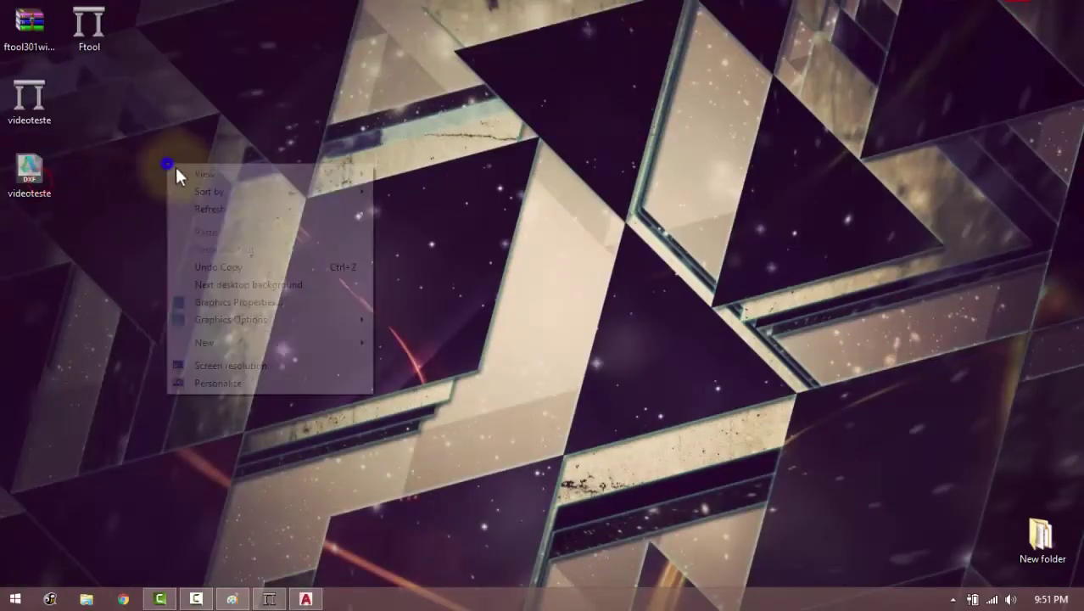
click(213, 207)
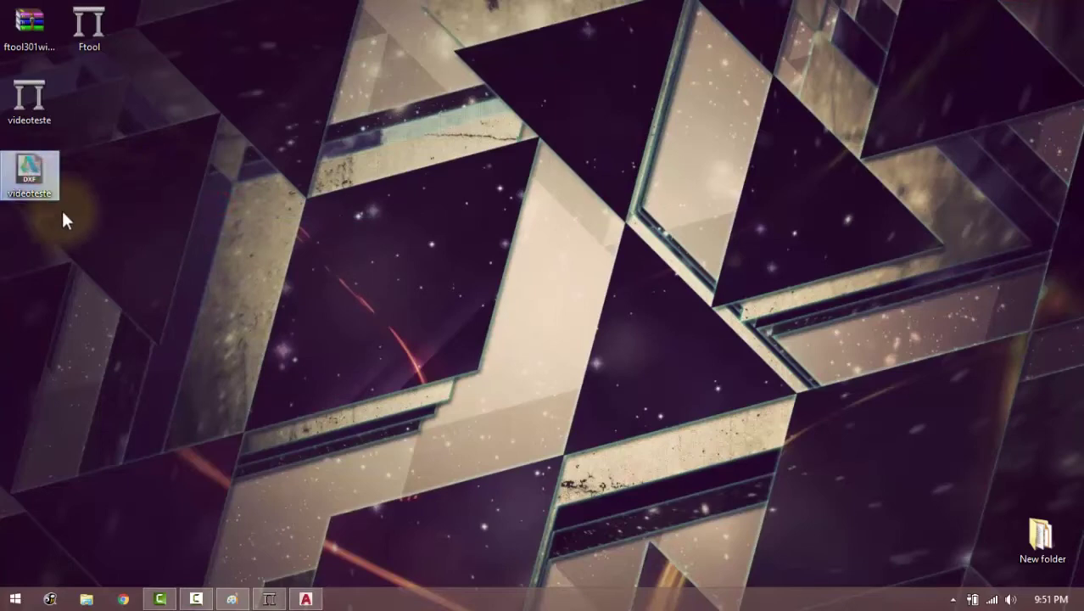
Step: Locate the videoteste.dxf icon on the desktop and restore AutoCAD with Drawing2
click(50, 232)
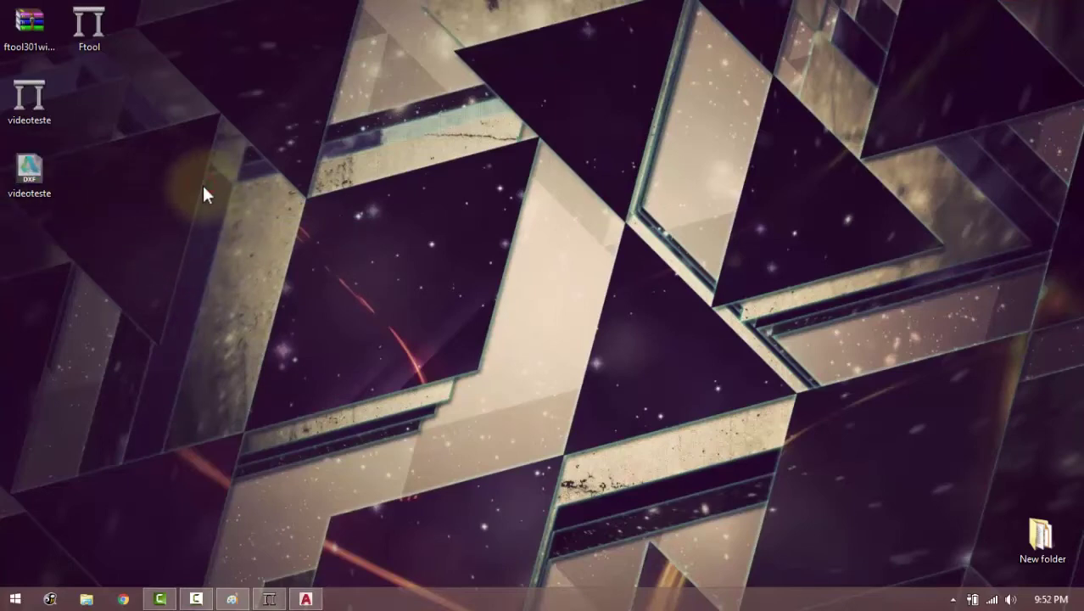
click(29, 170)
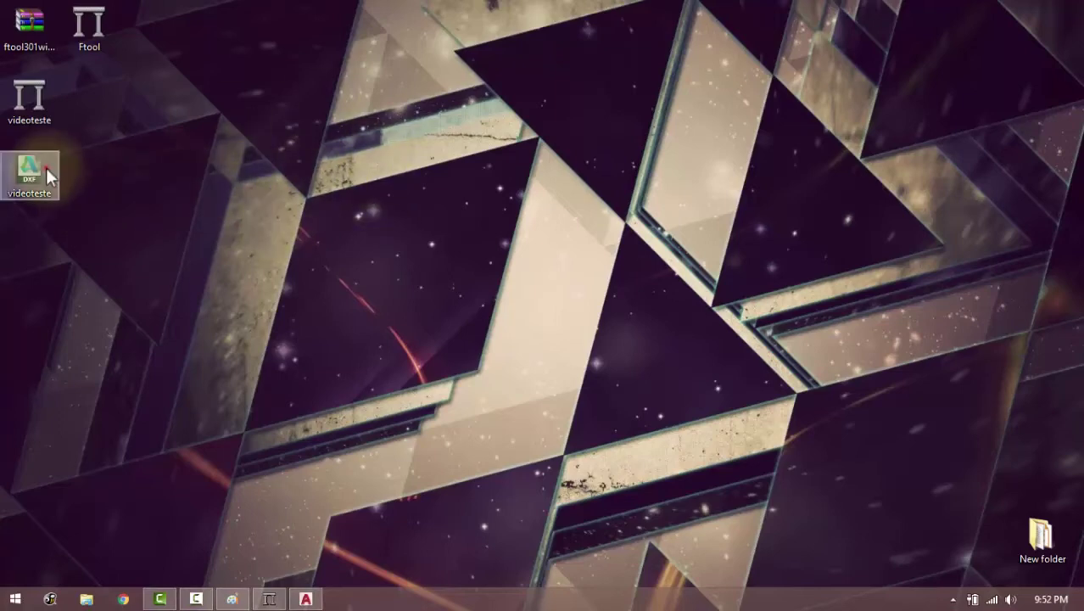
click(275, 268)
click(306, 598)
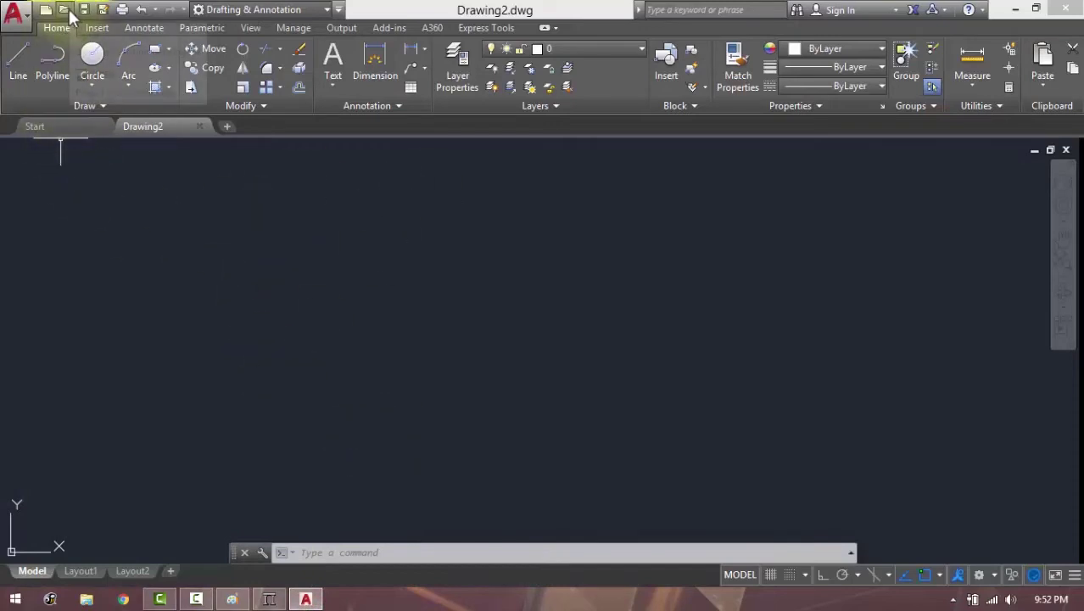
Step: Open videoteste.dxf from the Desktop using the DXF (*.dxf) file type filter
click(65, 10)
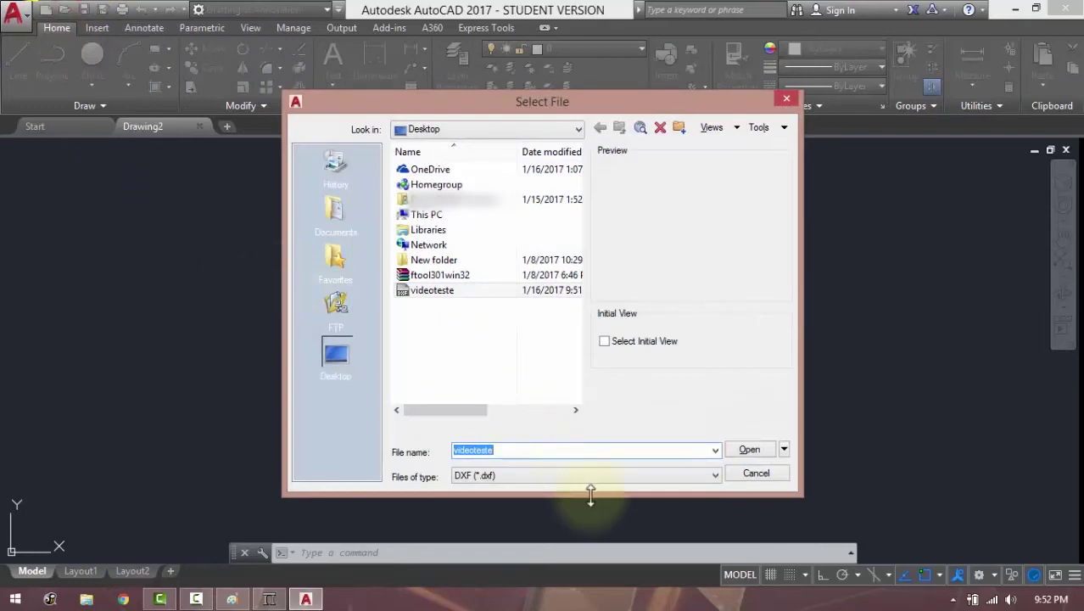
click(574, 475)
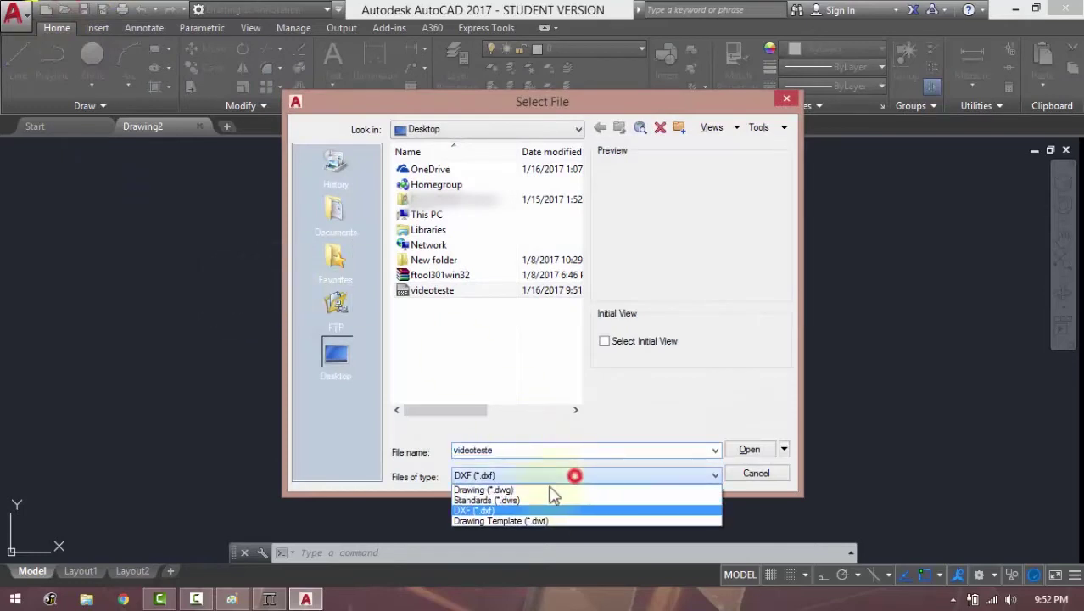
click(511, 499)
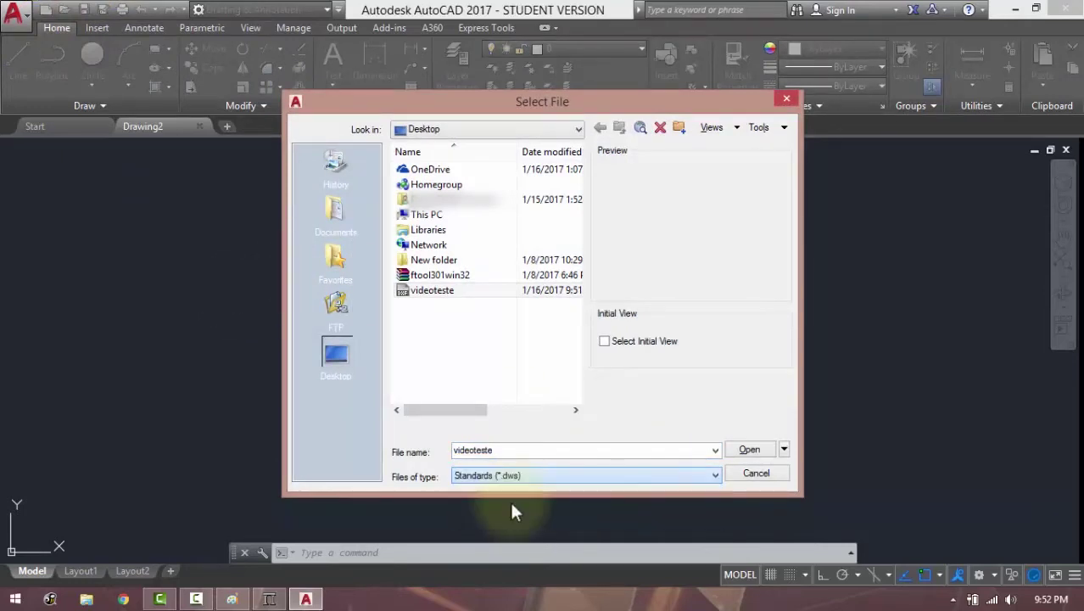
click(531, 477)
click(493, 510)
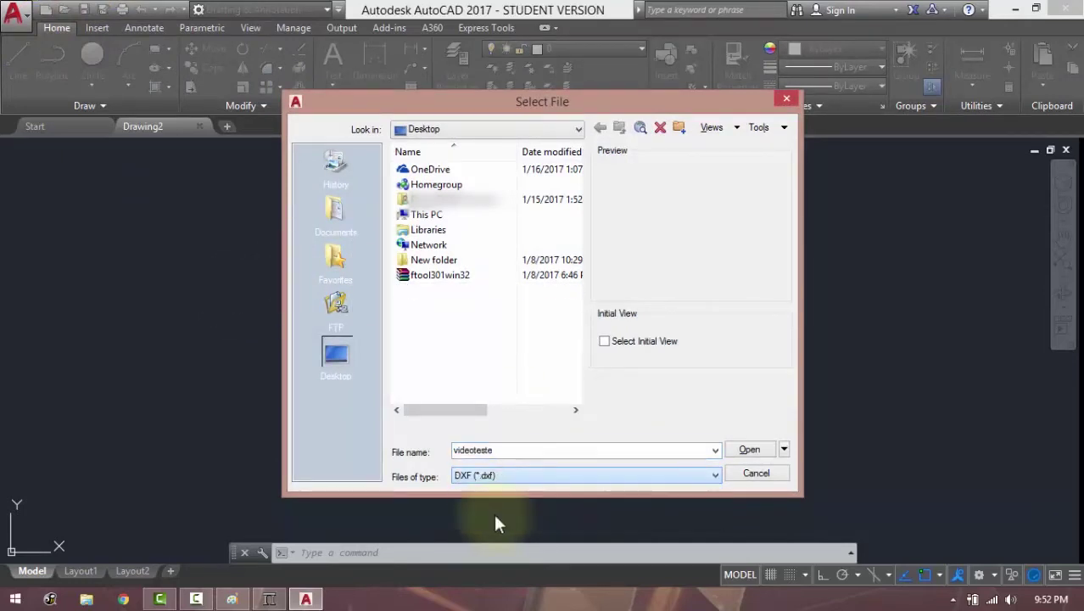
click(431, 291)
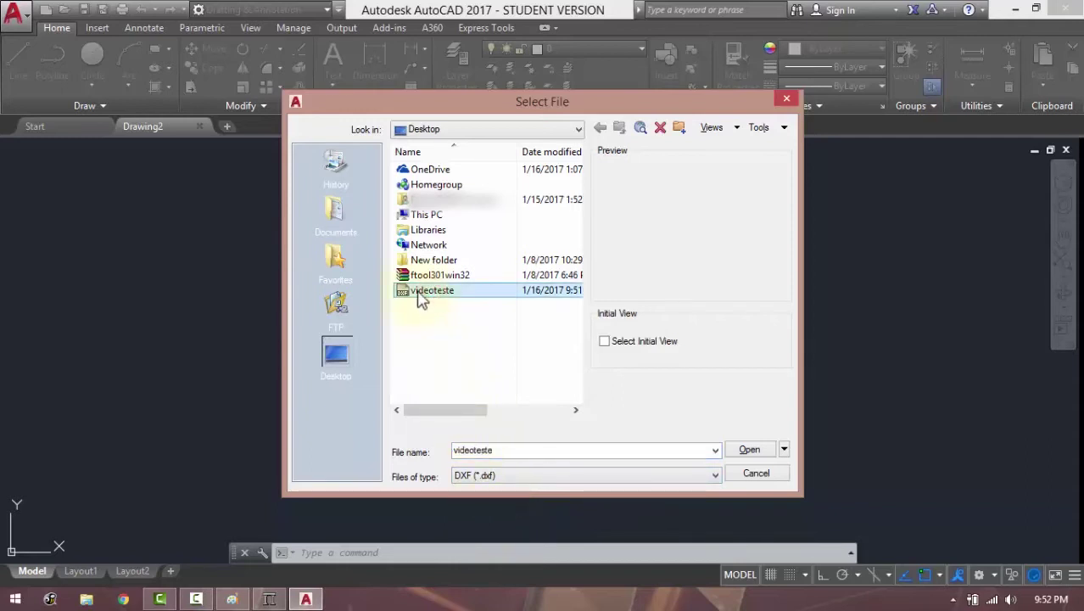
click(749, 451)
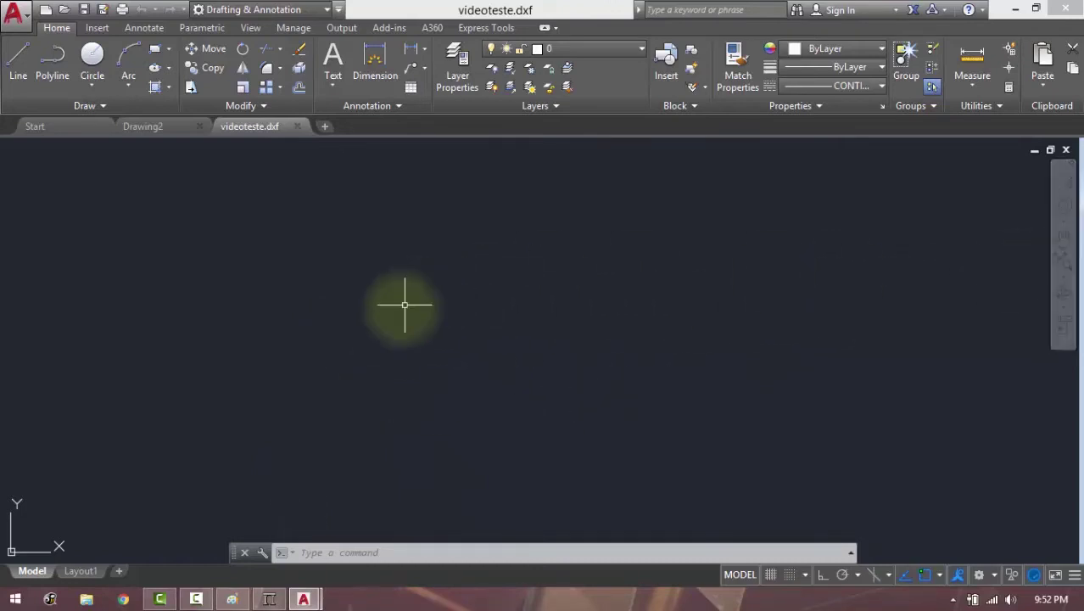
Step: Zoom to extents and back out slightly to show the beam, supports, load and 4.00 m dimension
middle_click(433, 310)
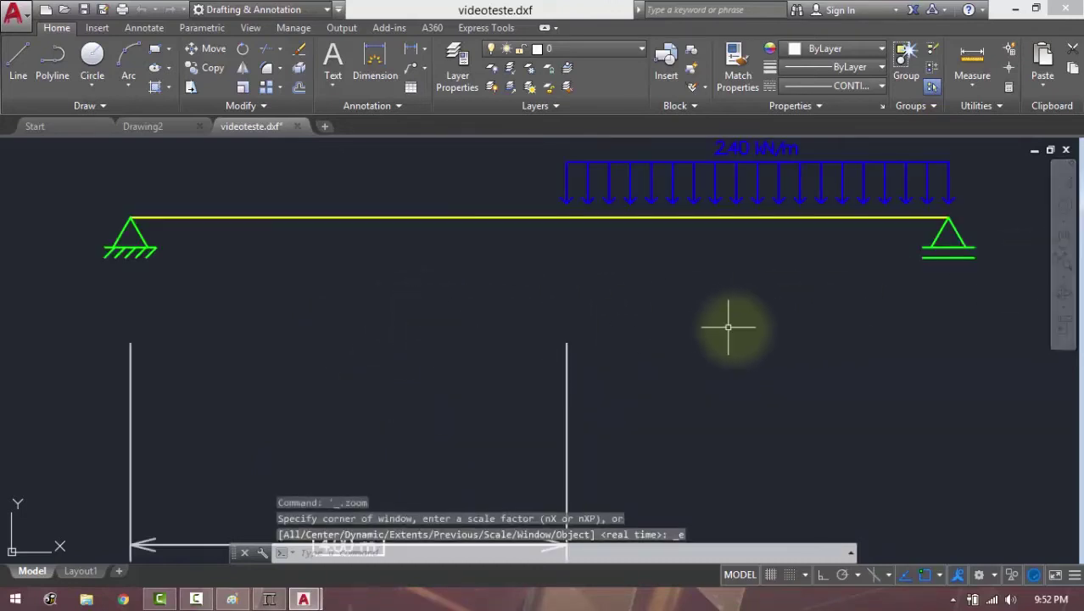
scroll(750, 360, down, 2)
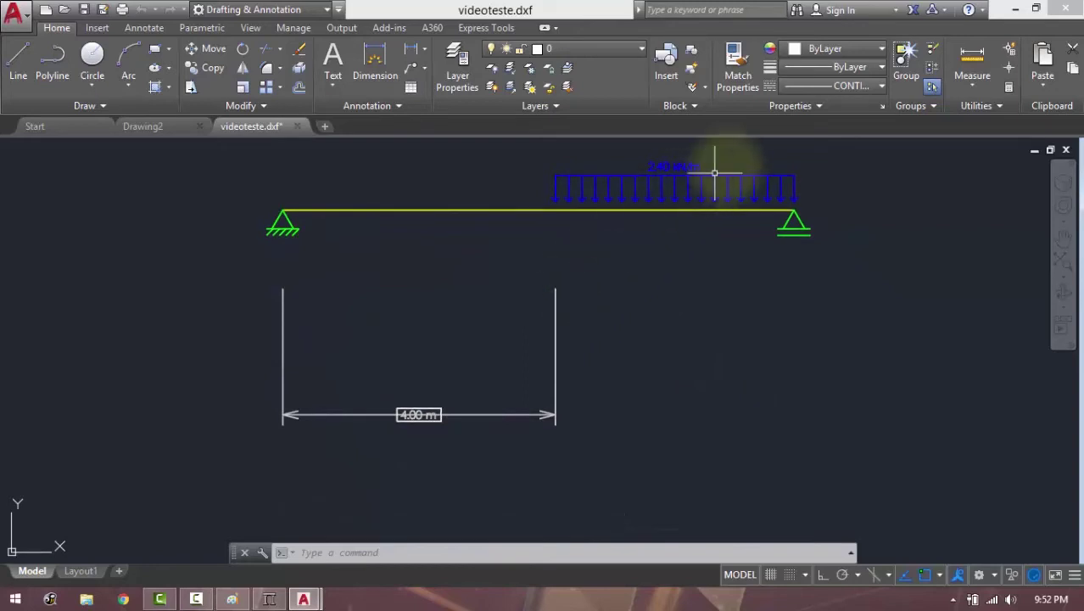
Step: Measure the 4.00 m span's distance from its left end, then cancel the measurement
click(957, 58)
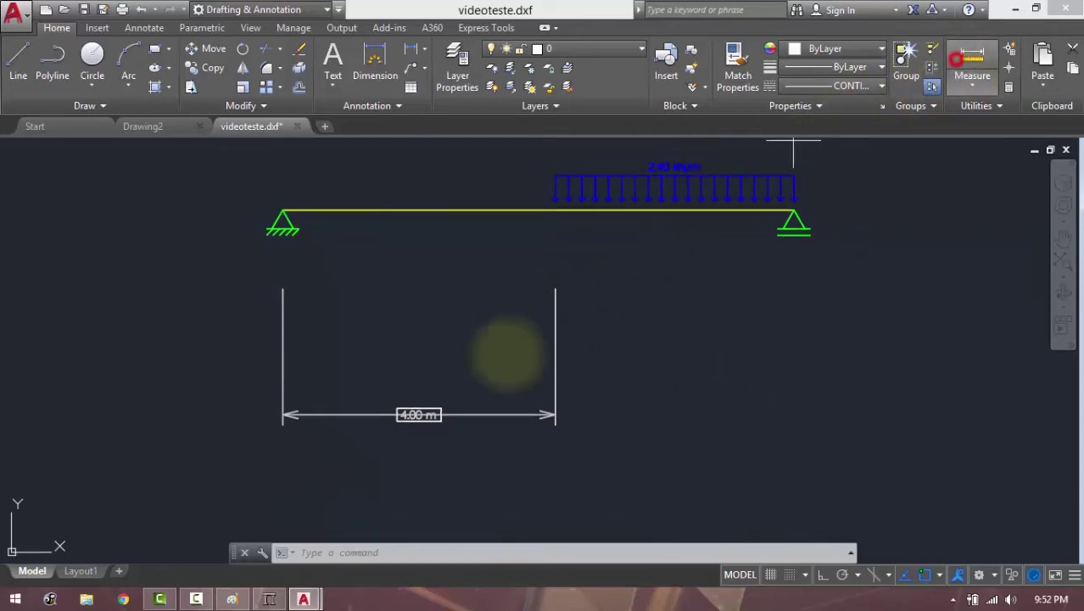
click(285, 414)
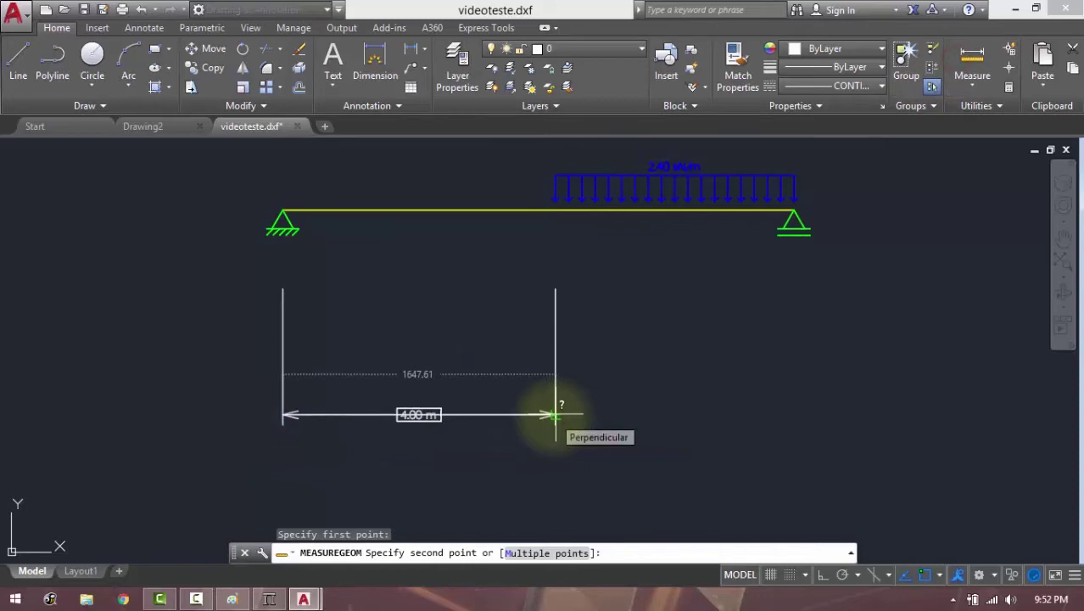
key(Escape)
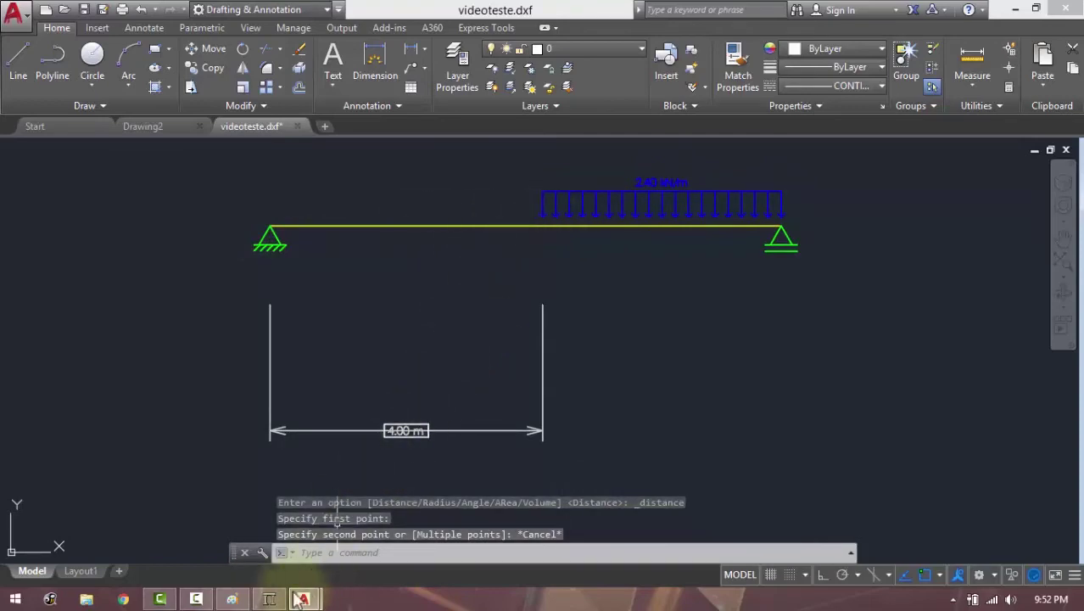
Step: Return to Ftool and select the 4.00 m span dimension on the beam model
click(268, 599)
click(331, 446)
click(323, 477)
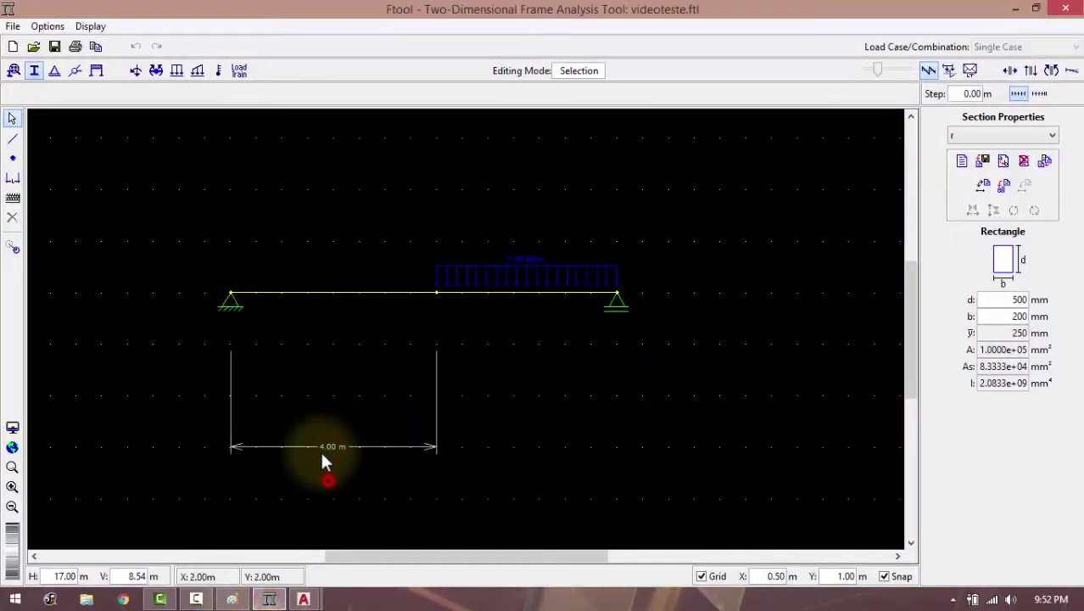
click(322, 447)
click(300, 392)
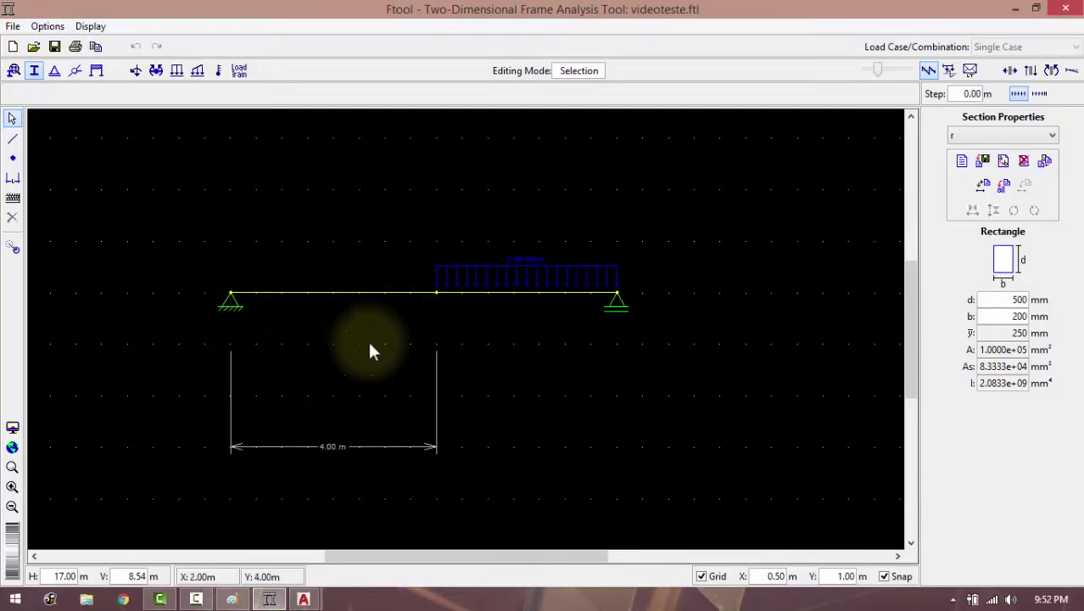
click(377, 542)
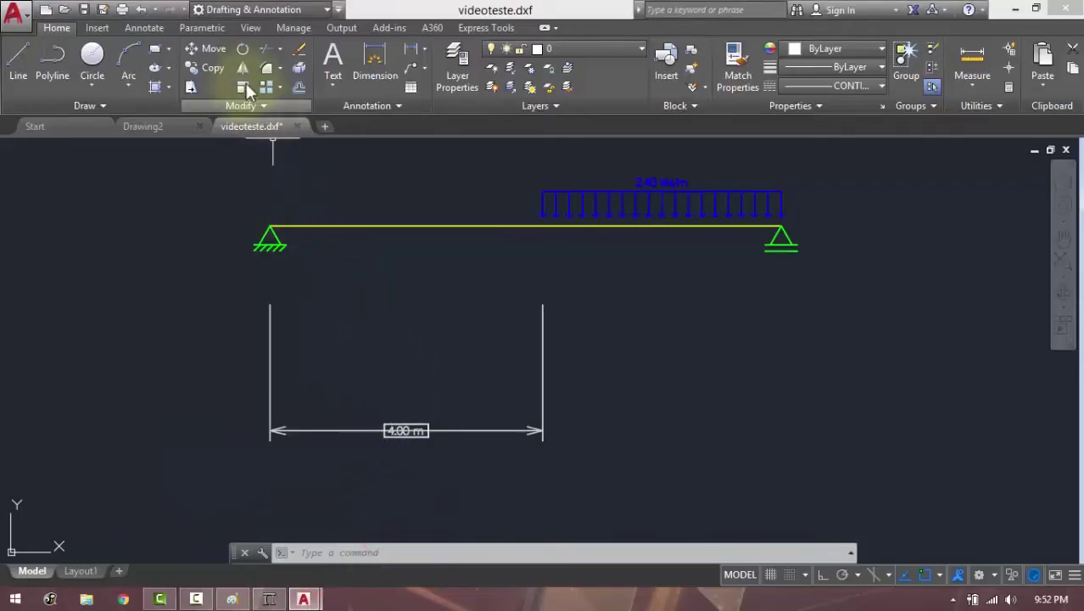
scroll(419, 357, down, 2)
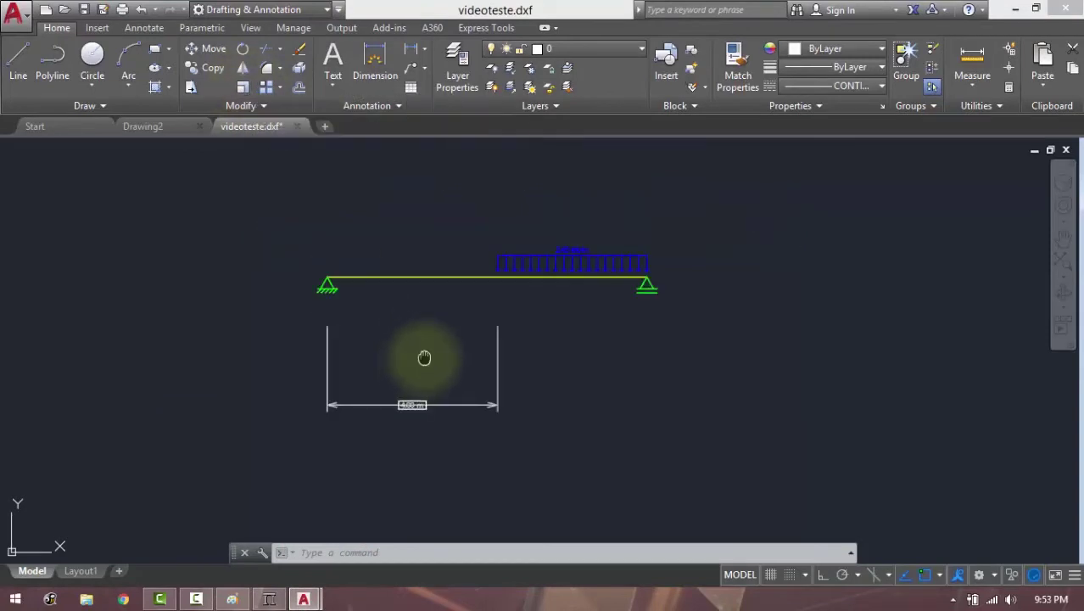
middle_drag(423, 356, 377, 363)
scroll(377, 363, up, 2)
scroll(359, 361, down, 2)
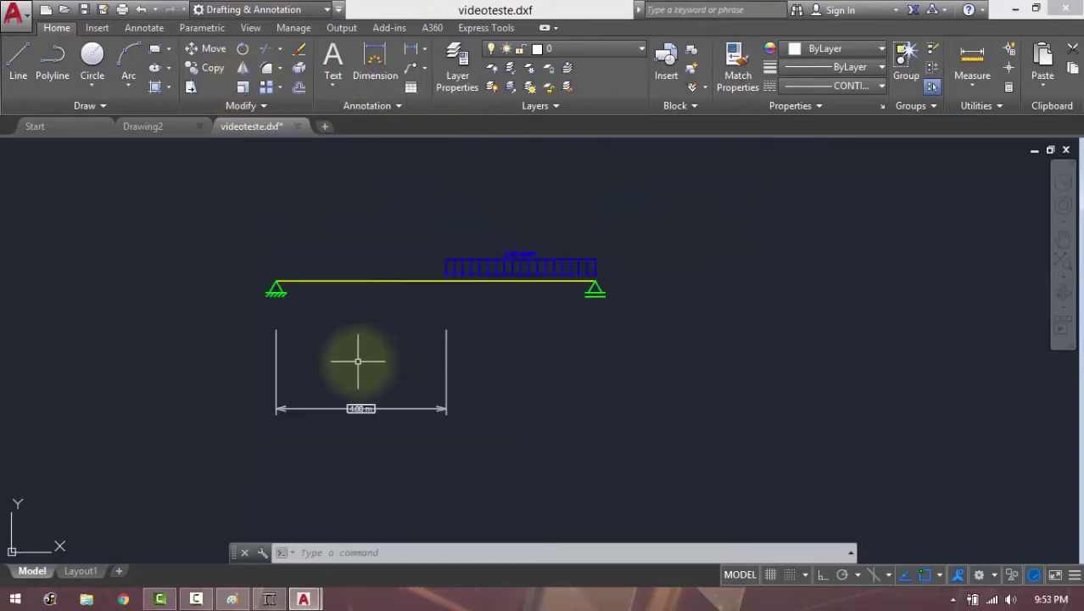
scroll(357, 359, up, 2)
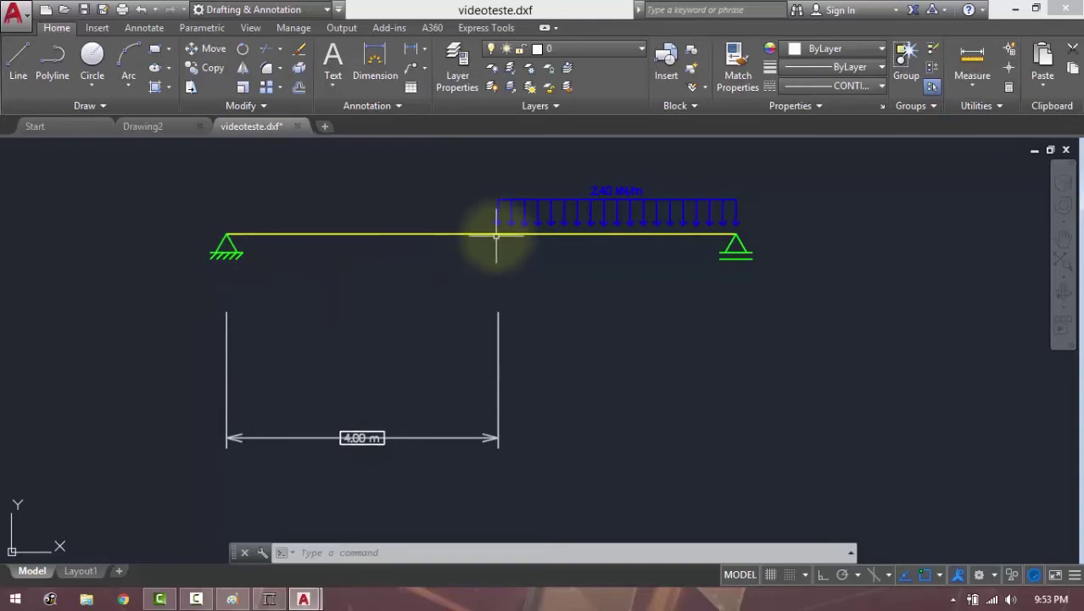
key(Escape)
key(Escape)
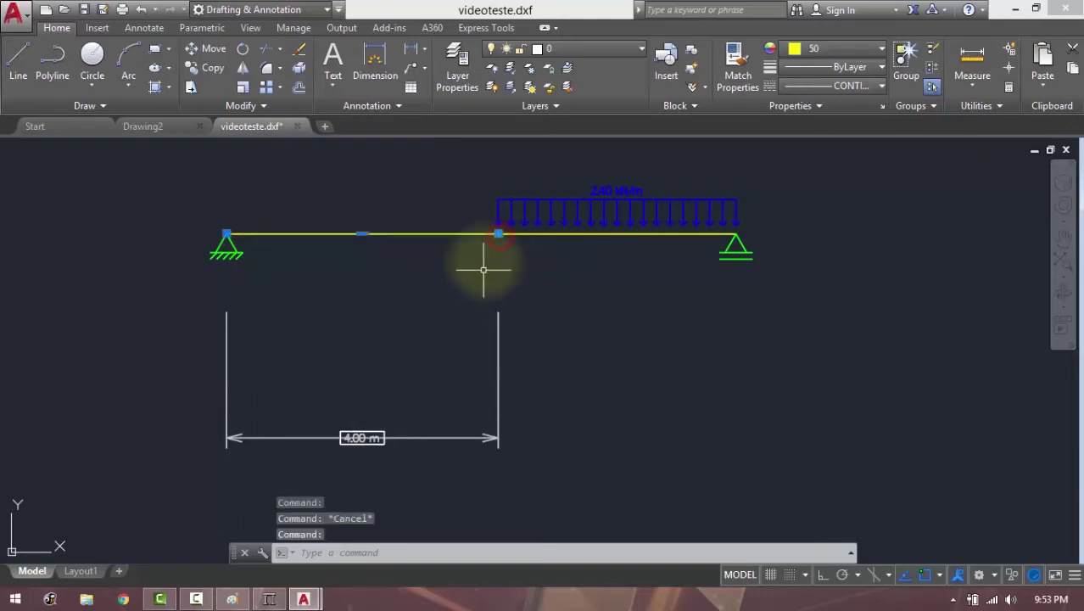
click(387, 461)
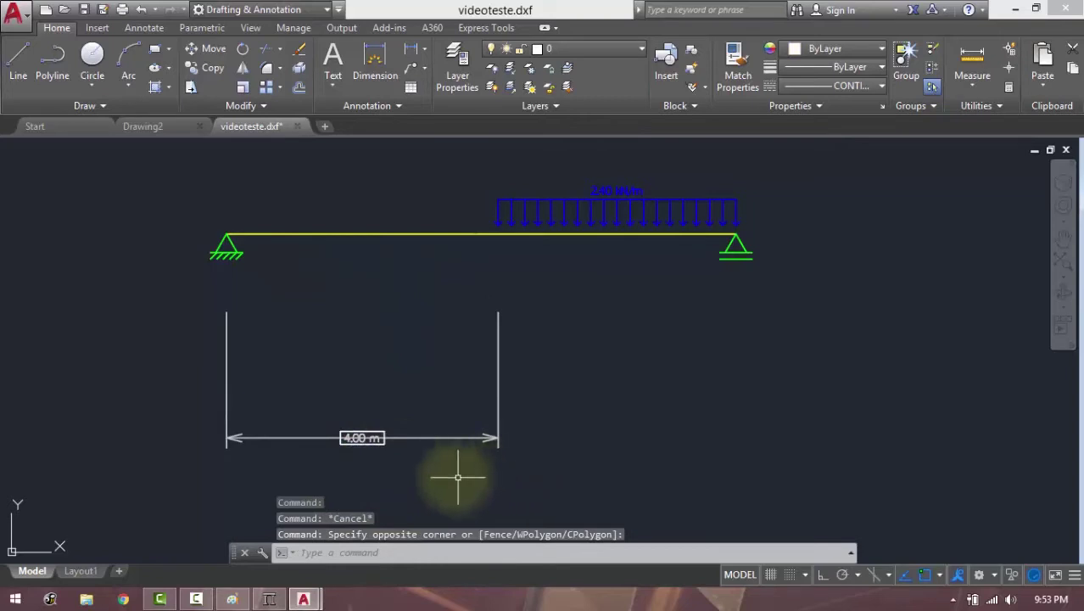
click(416, 461)
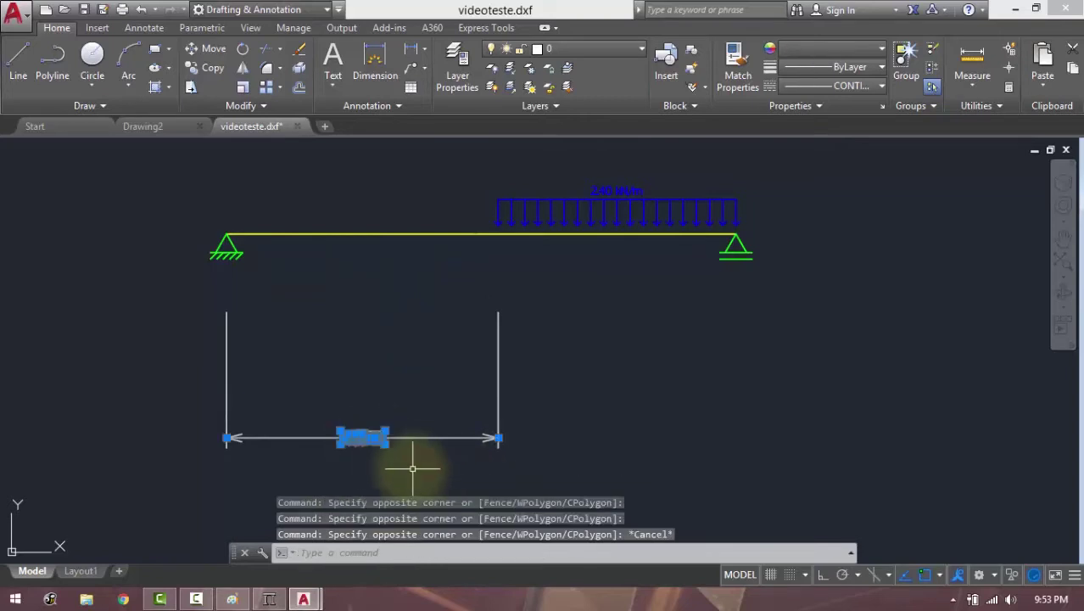
key(Escape)
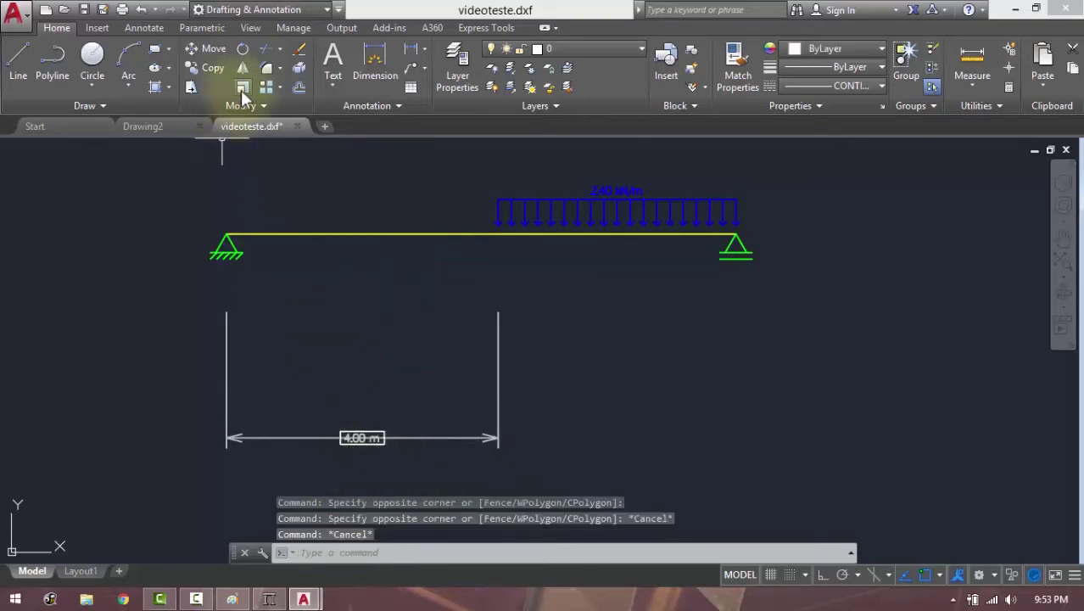
Step: Start Scale and window-select all 82 objects of the beam drawing
click(243, 90)
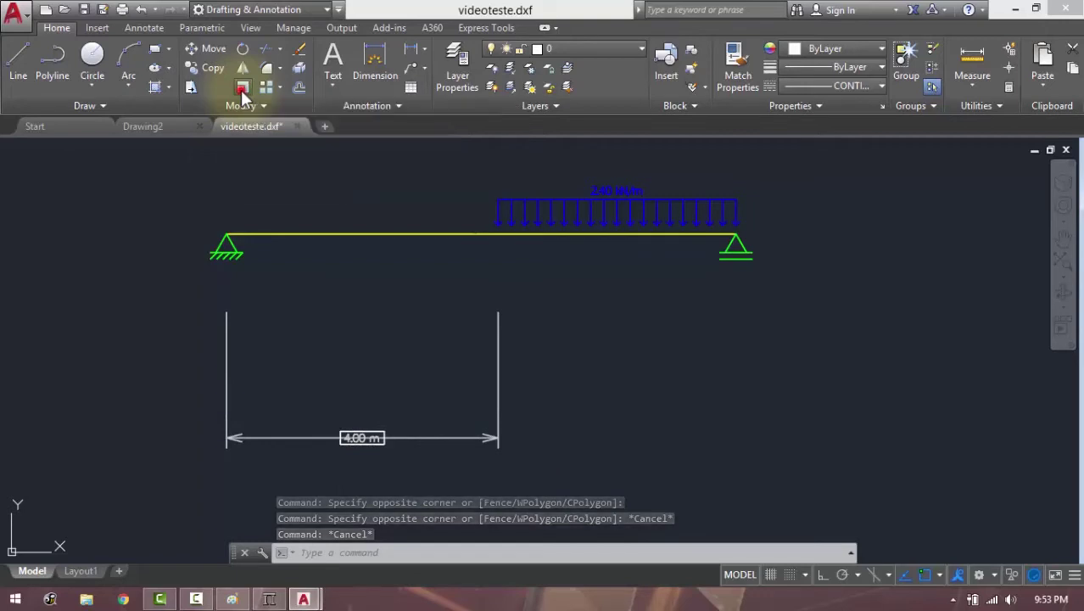
click(176, 153)
click(814, 477)
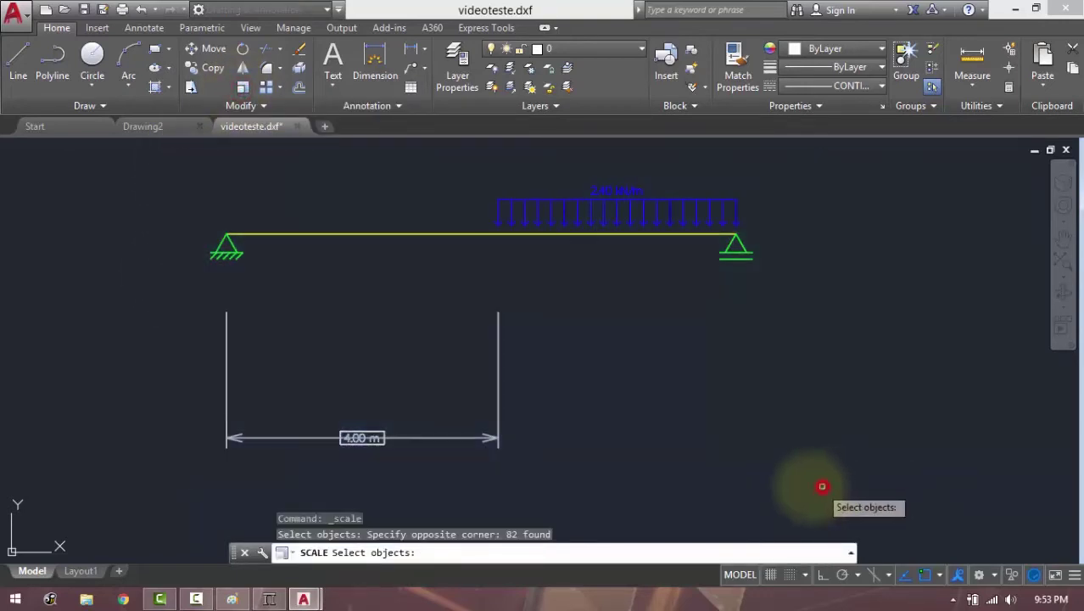
key(Return)
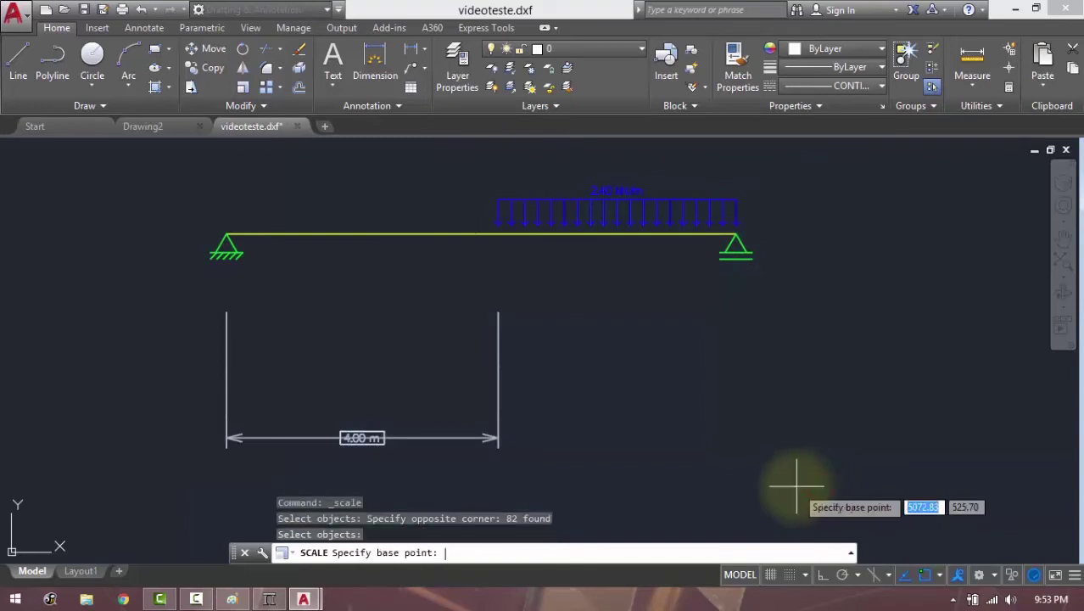
Step: Scale by reference from the dimension's left end, making the 4.00 m span 4 units long
click(227, 438)
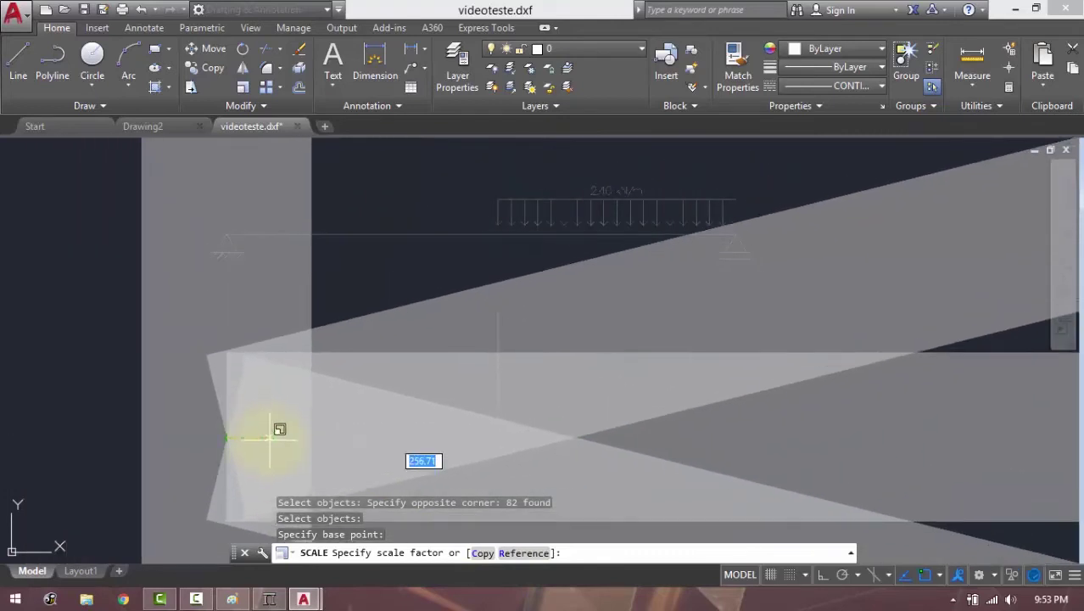
text(r)
key(Return)
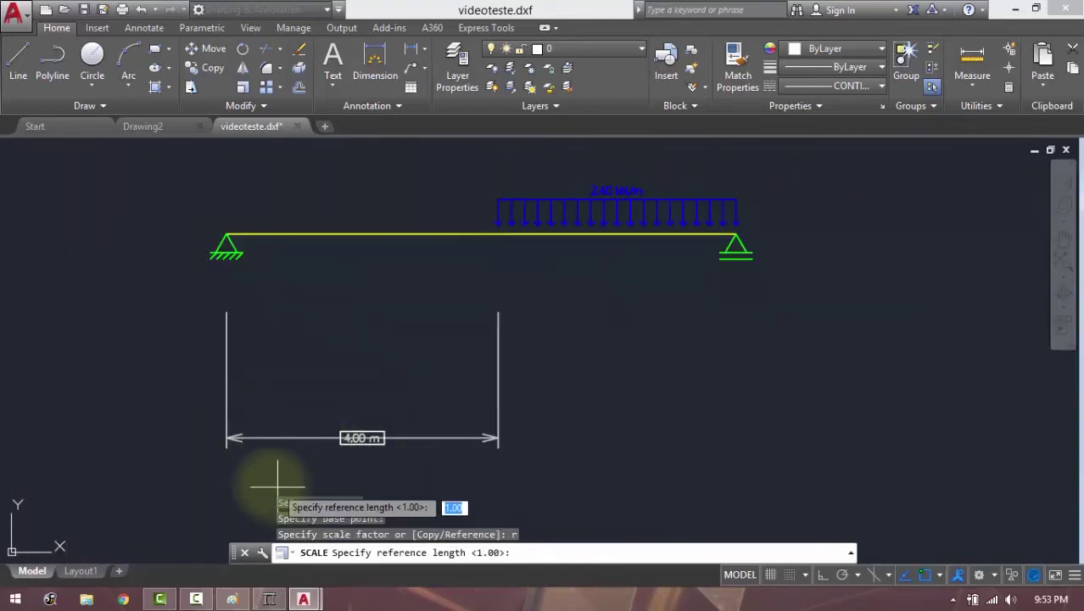
click(227, 437)
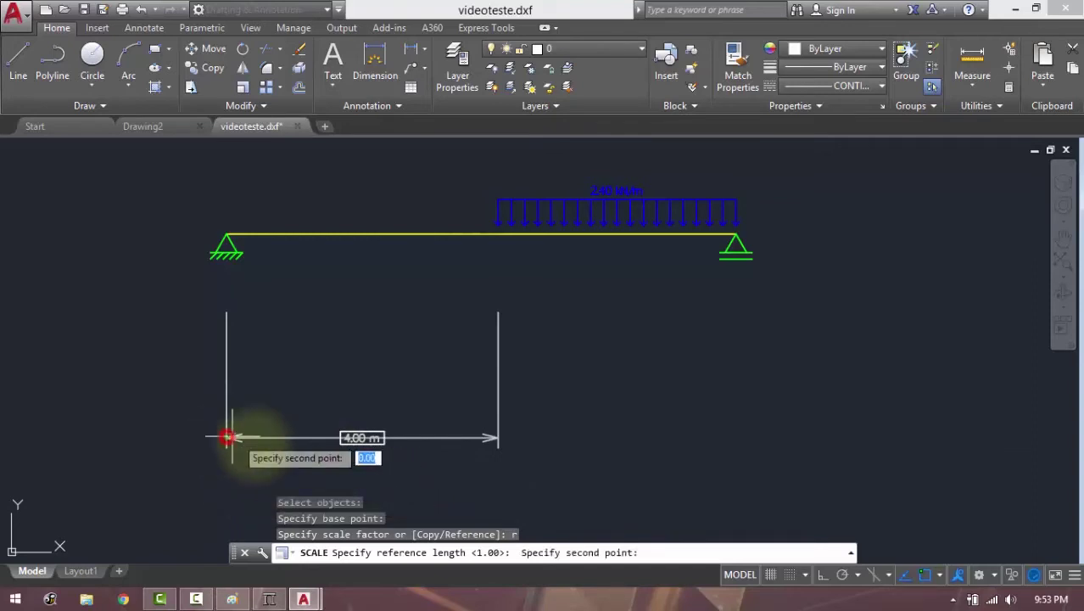
click(498, 438)
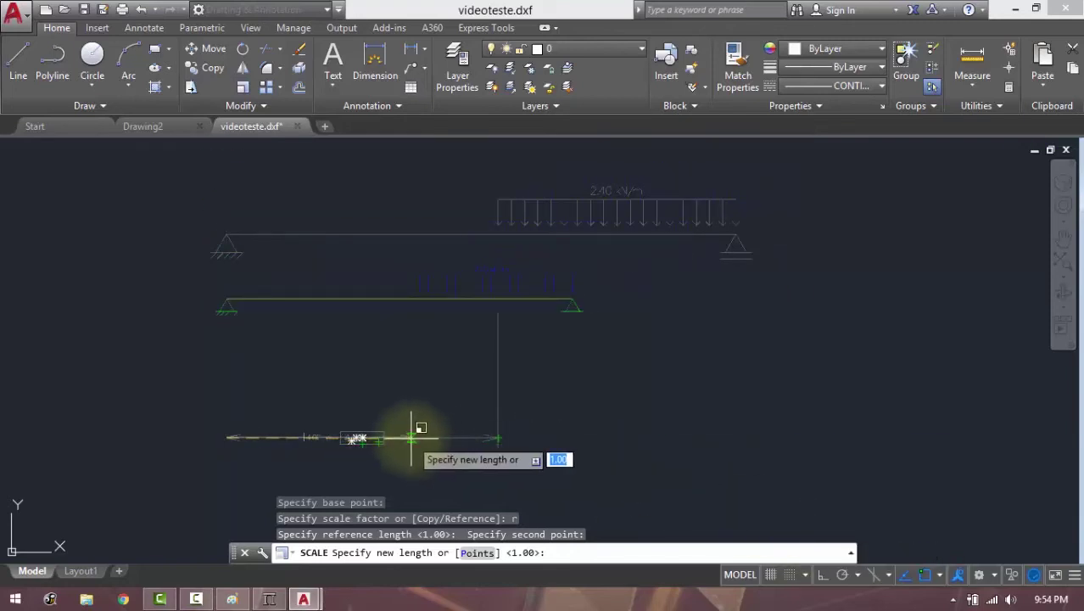
text(4)
key(Return)
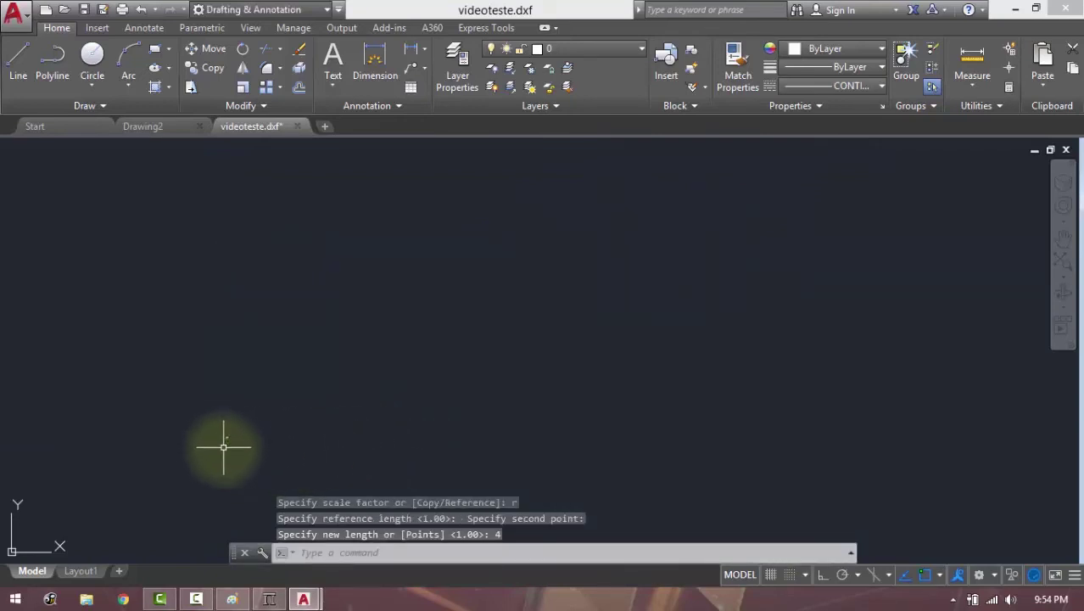
Step: Zoom to the scaled beam, measure the span reading 4.00, and recentre the view
click(1060, 256)
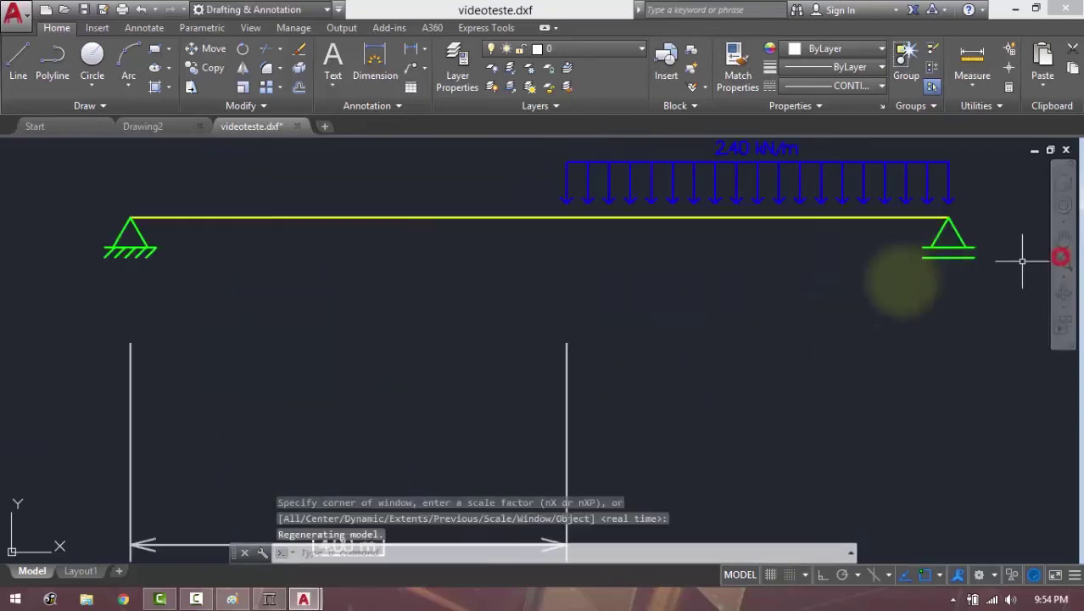
scroll(447, 388, down, 3)
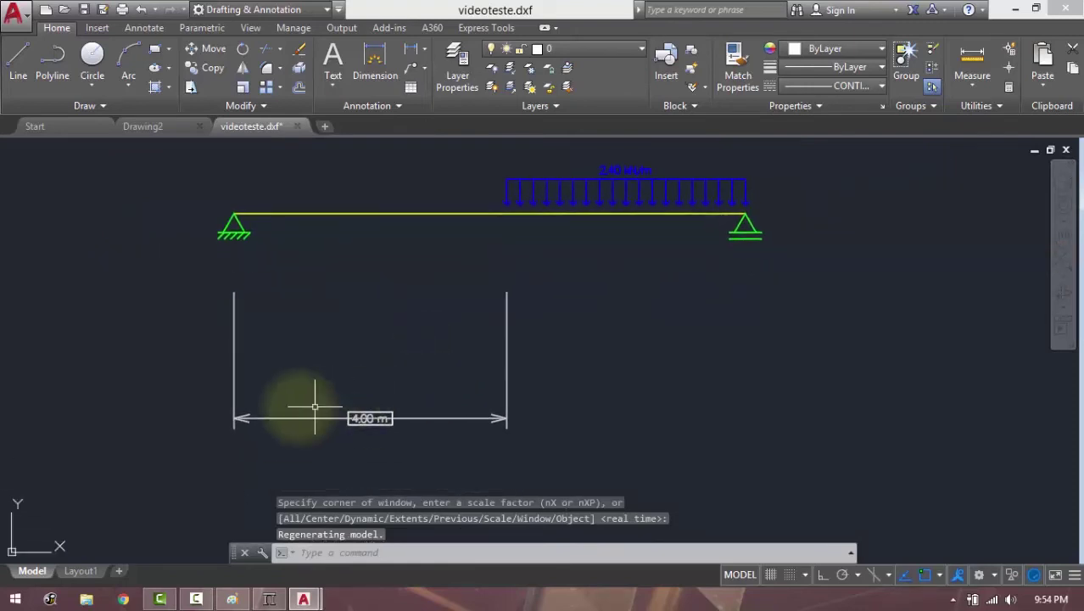
click(972, 61)
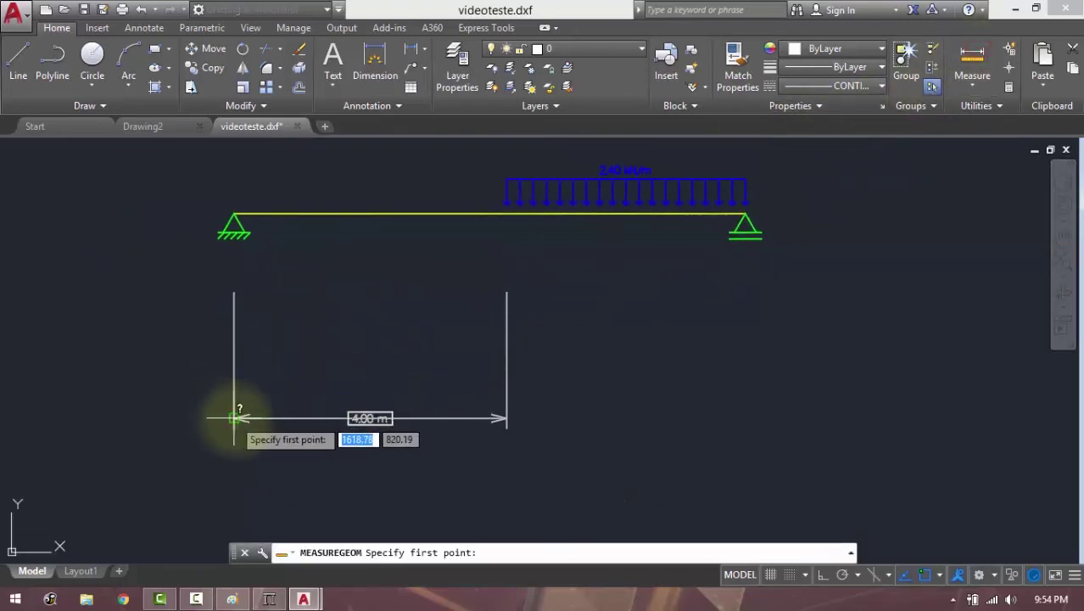
click(235, 417)
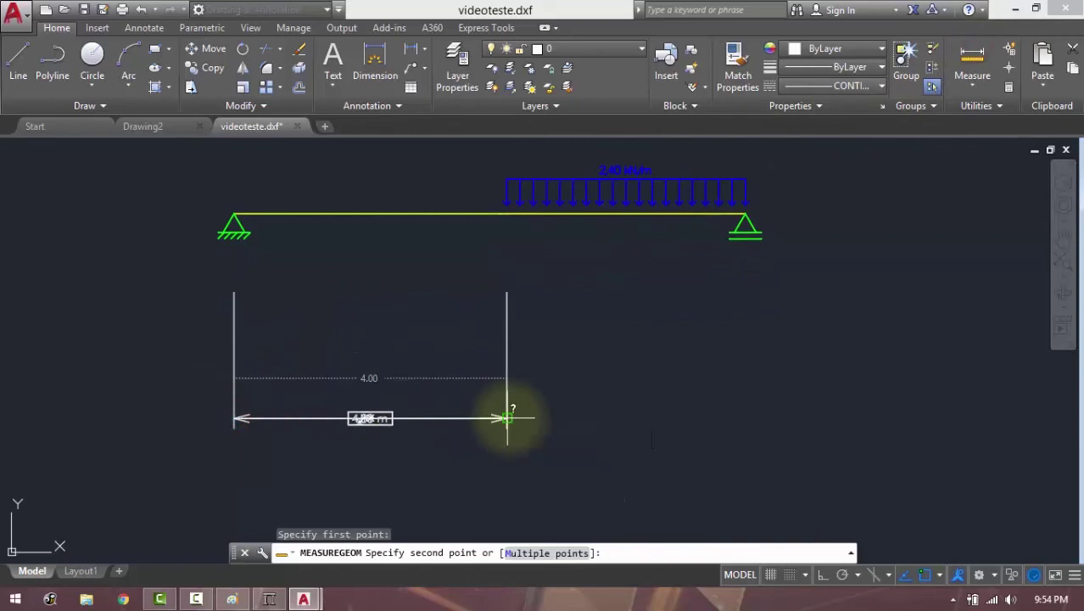
key(Escape)
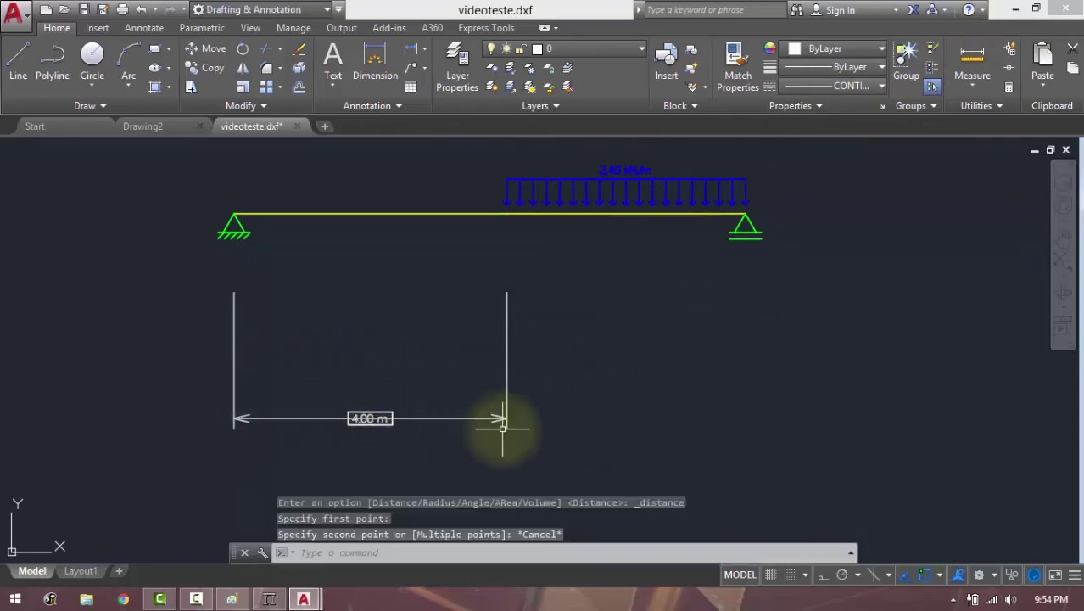
scroll(670, 375, down, 2)
middle_drag(670, 374, 578, 389)
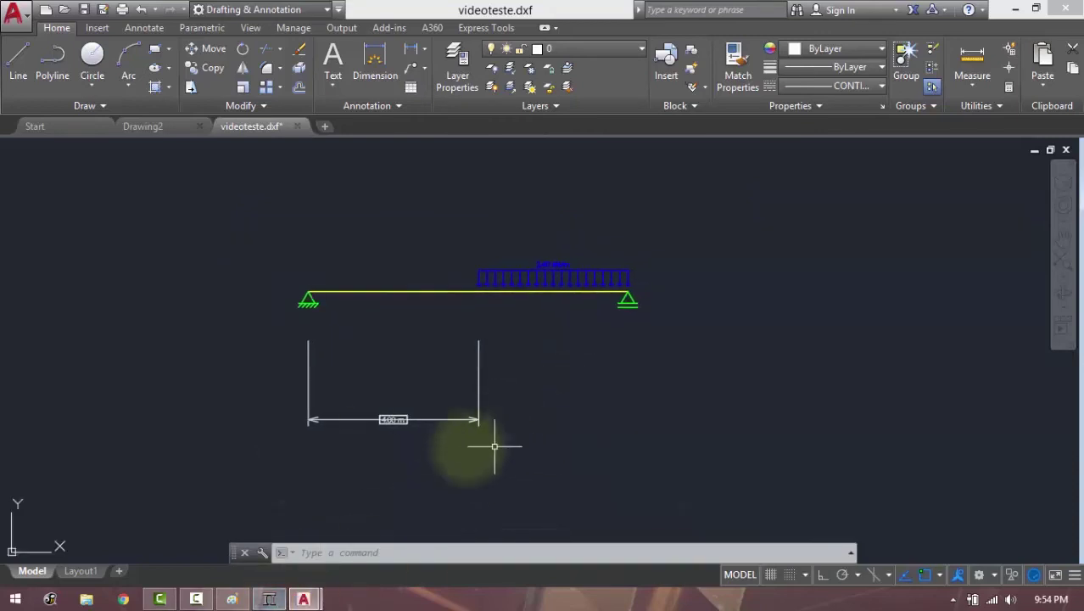
click(269, 599)
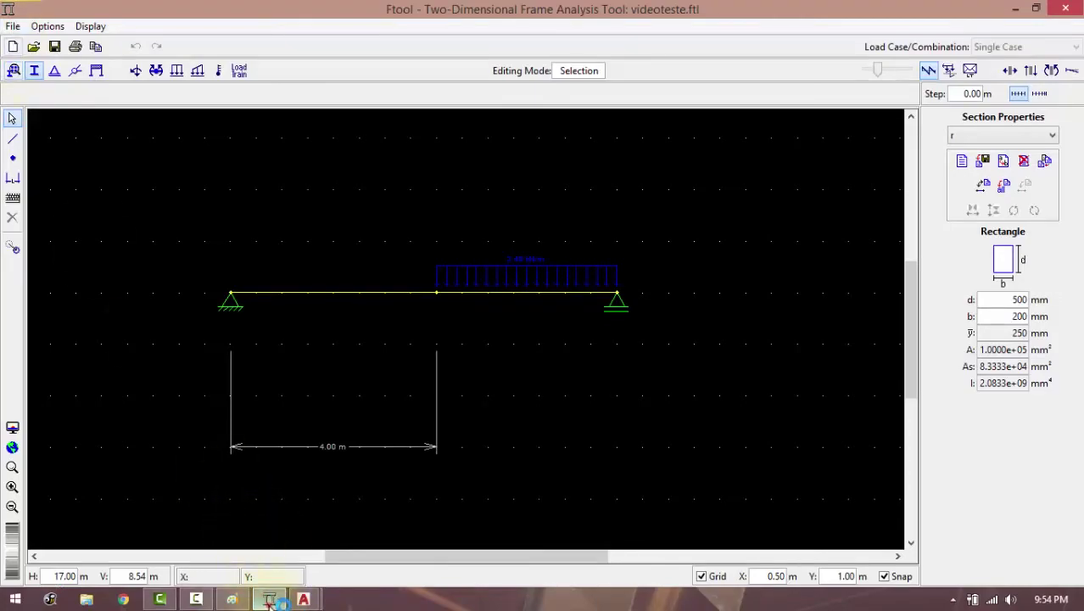
click(303, 599)
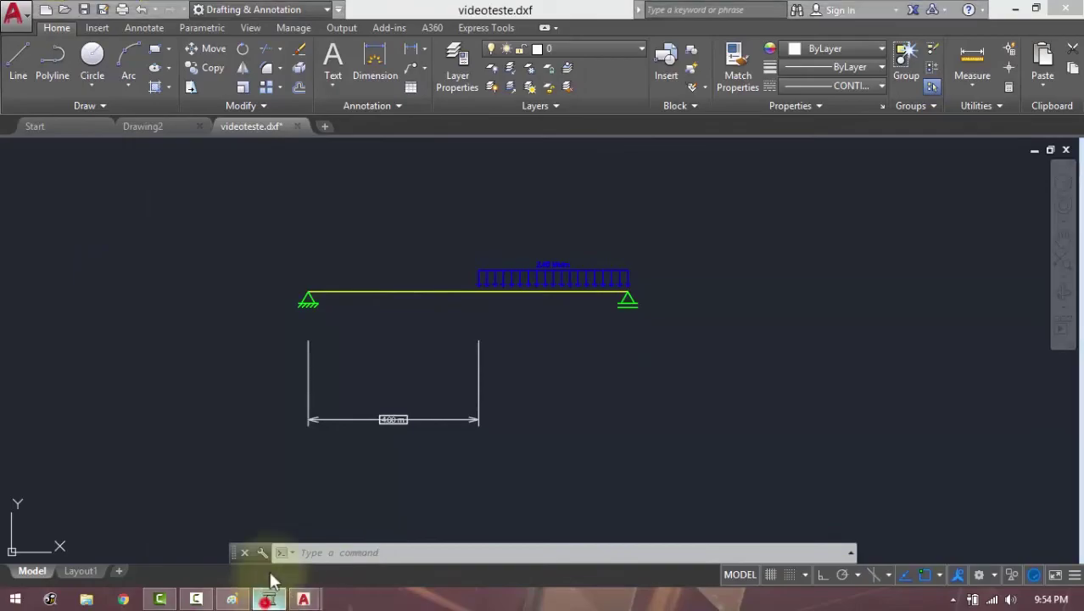
click(270, 599)
mouse_move(303, 599)
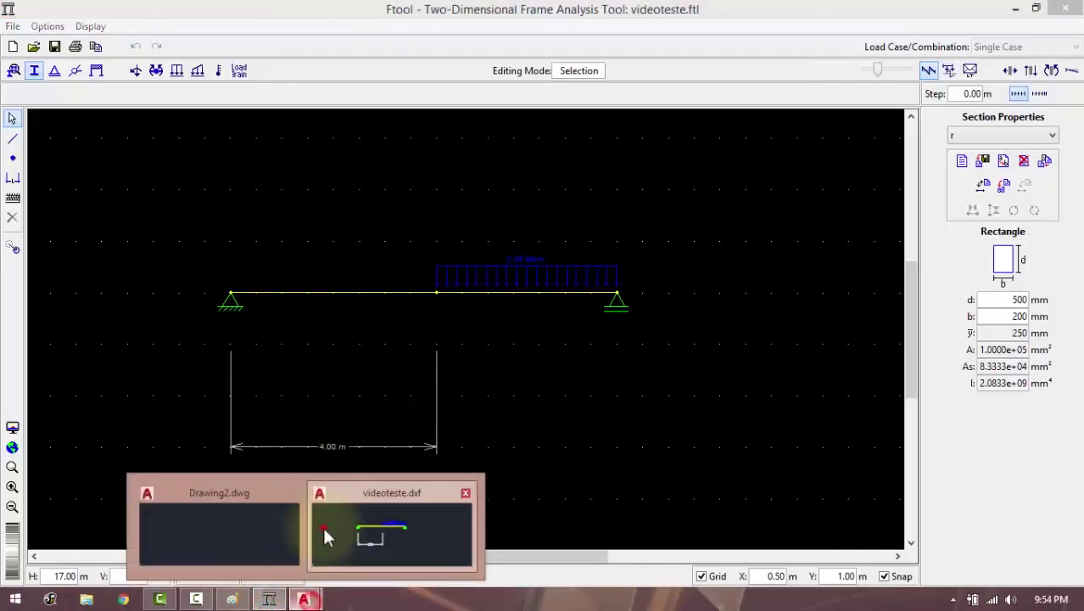
click(324, 533)
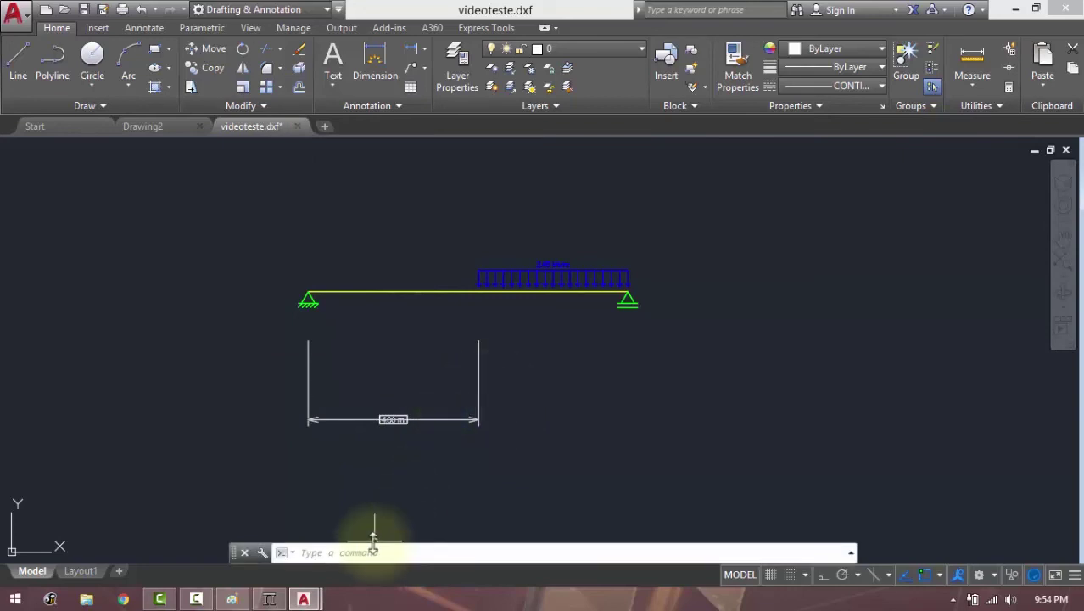
click(268, 599)
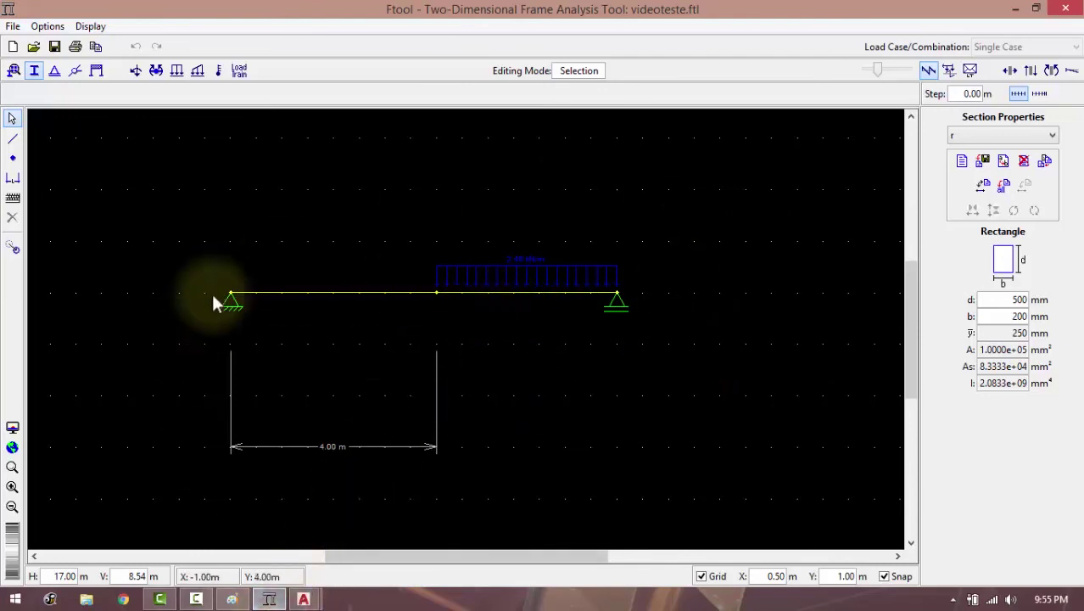
scroll(430, 363, down, 1)
scroll(492, 358, down, 1)
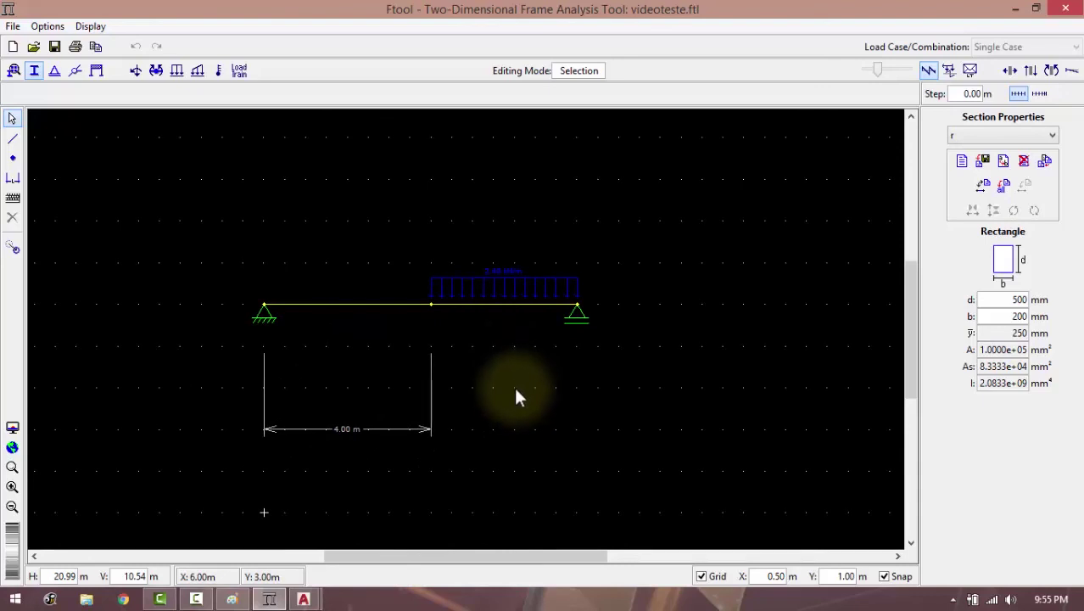
scroll(512, 386, down, 1)
scroll(513, 387, up, 1)
scroll(512, 386, up, 1)
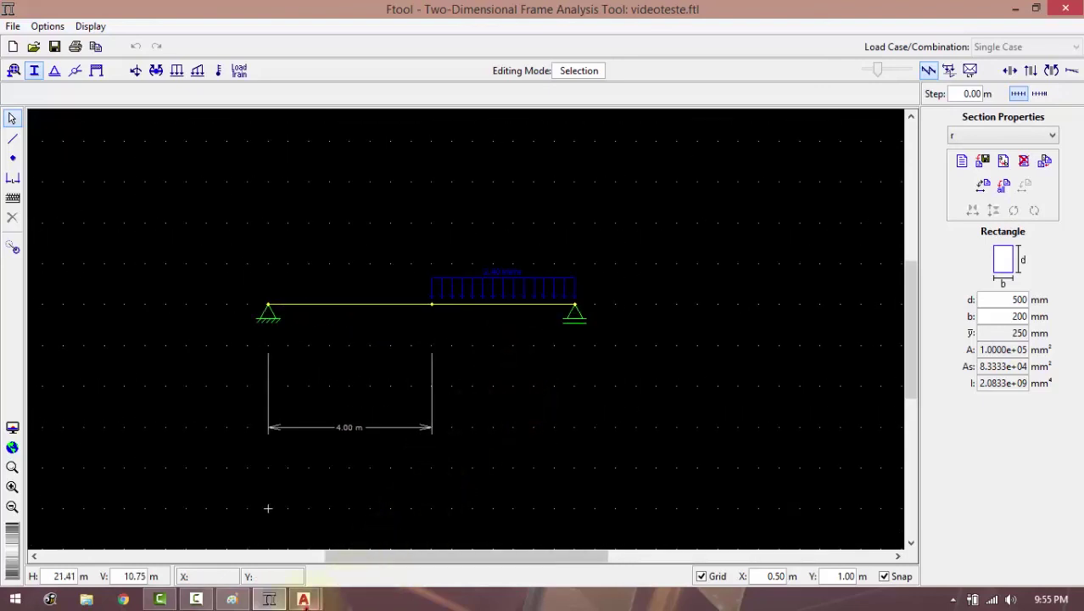
click(350, 545)
scroll(483, 307, up, 1)
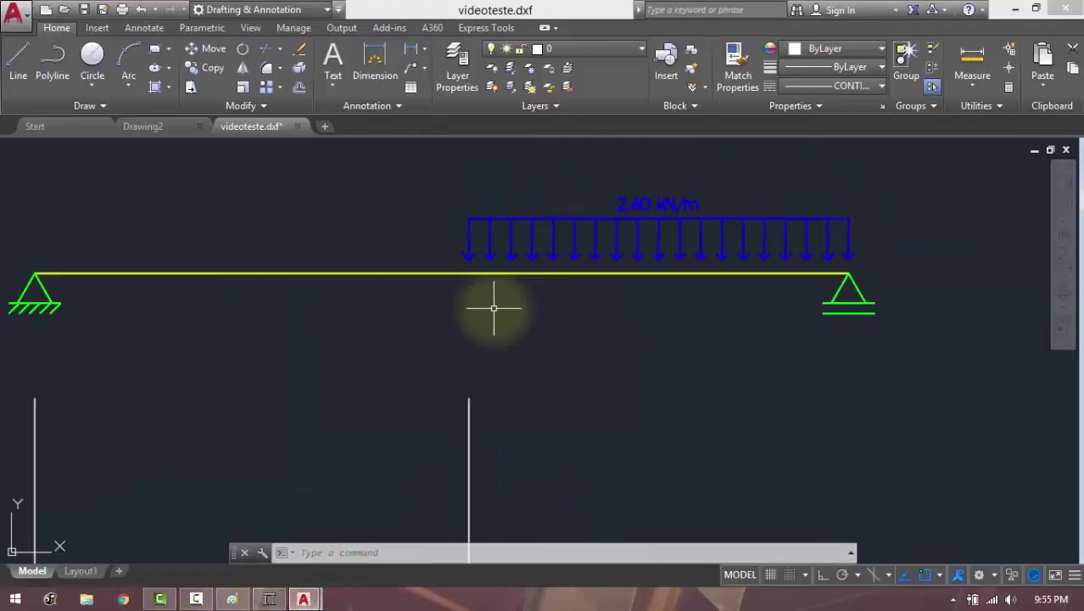